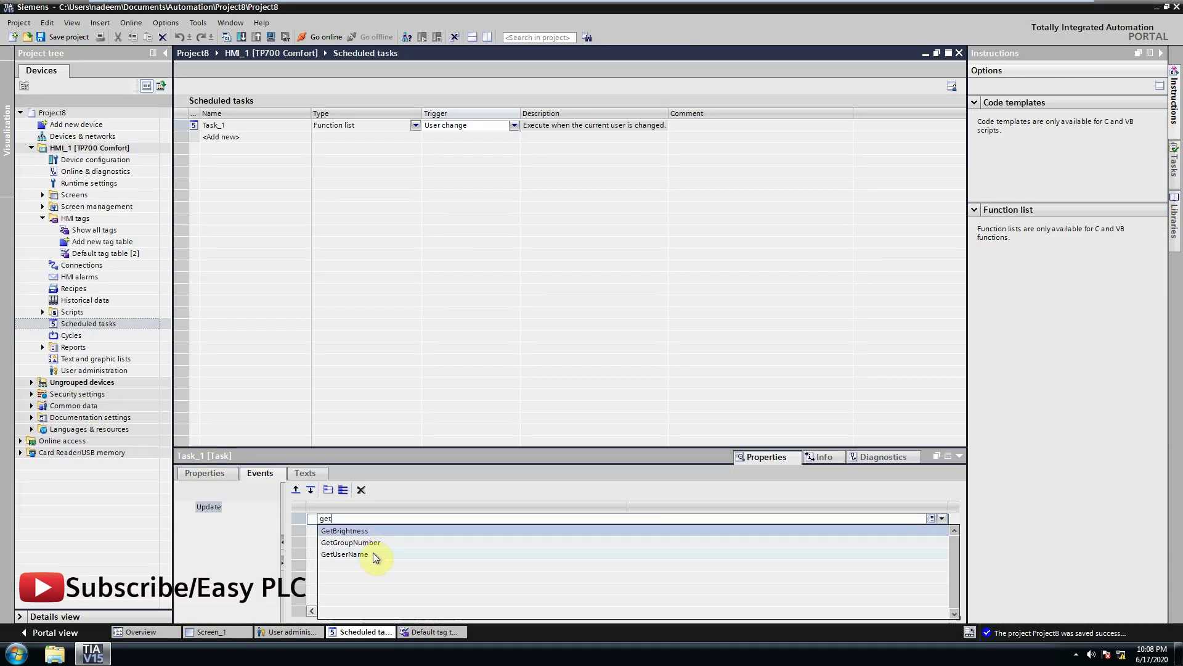
Add GetUserName to Task_1's Update event, with the username tag as its output.
left_click(373, 552)
left_click(900, 530)
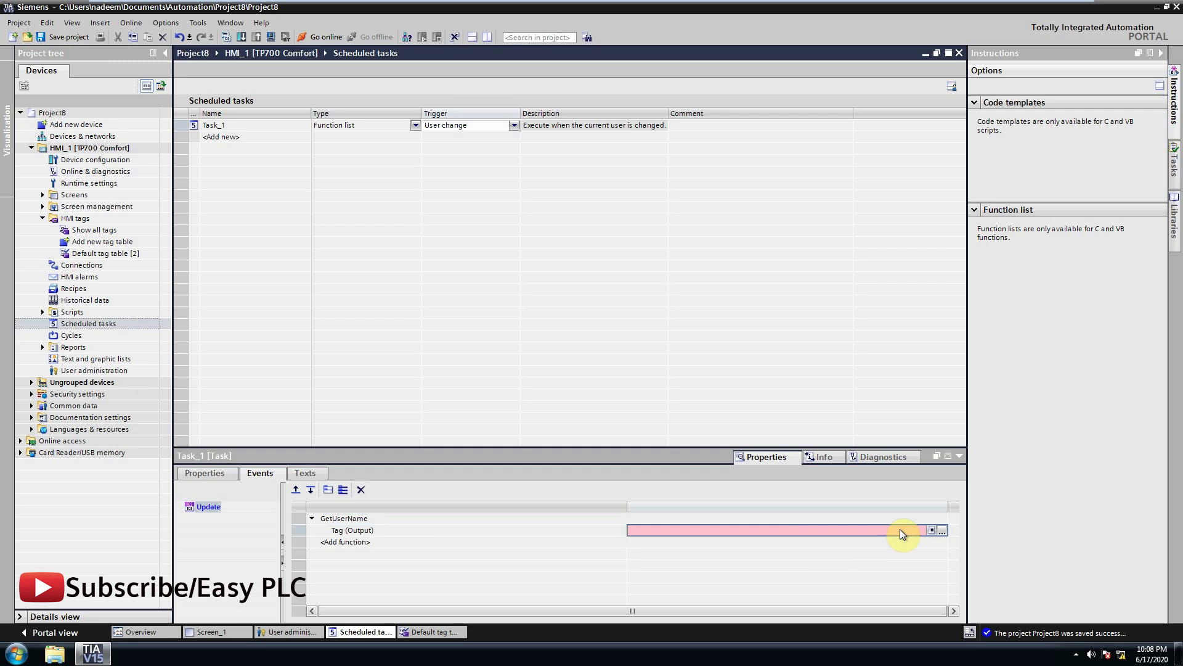
left_click(942, 530)
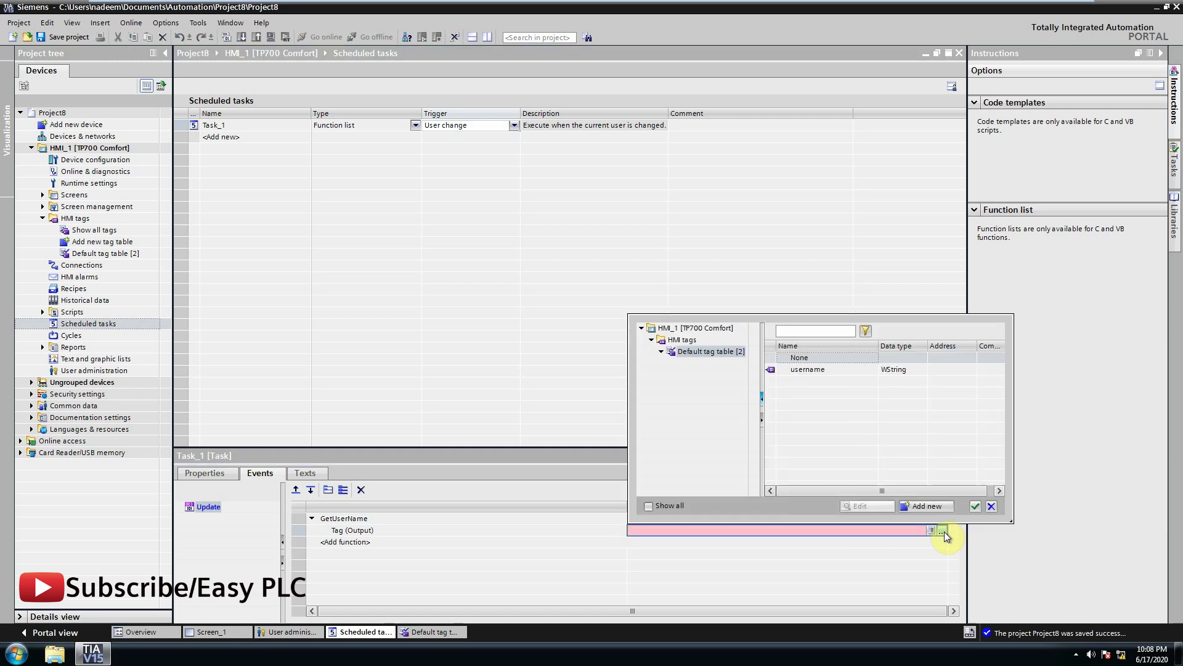
left_click(823, 369)
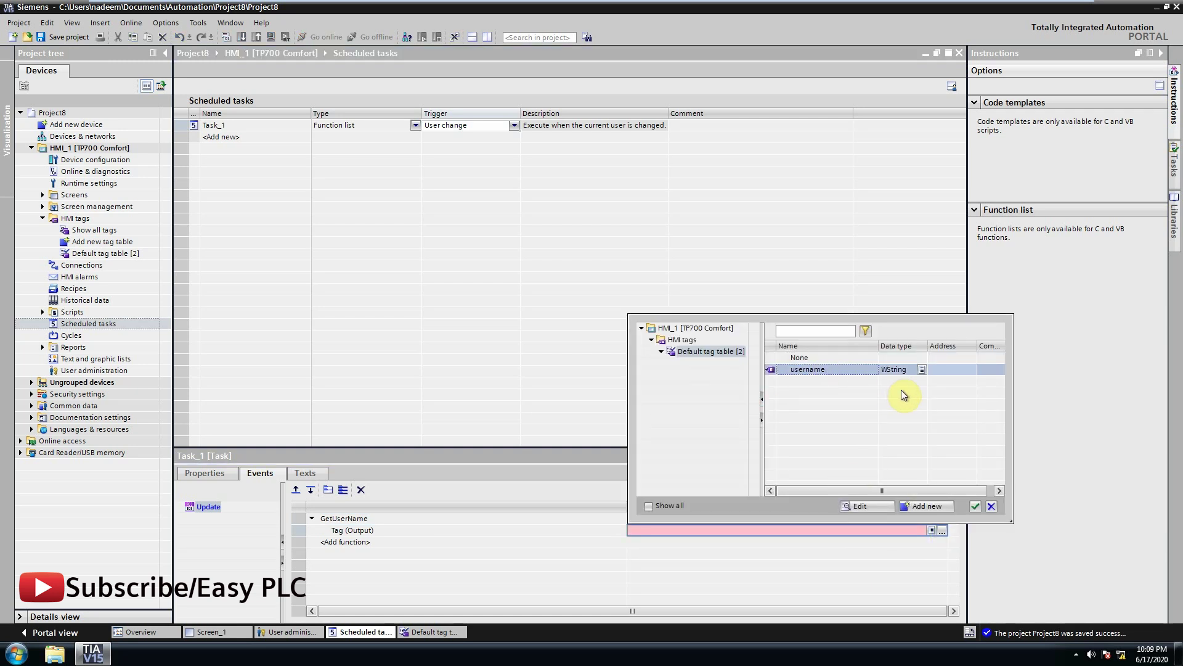
left_click(976, 507)
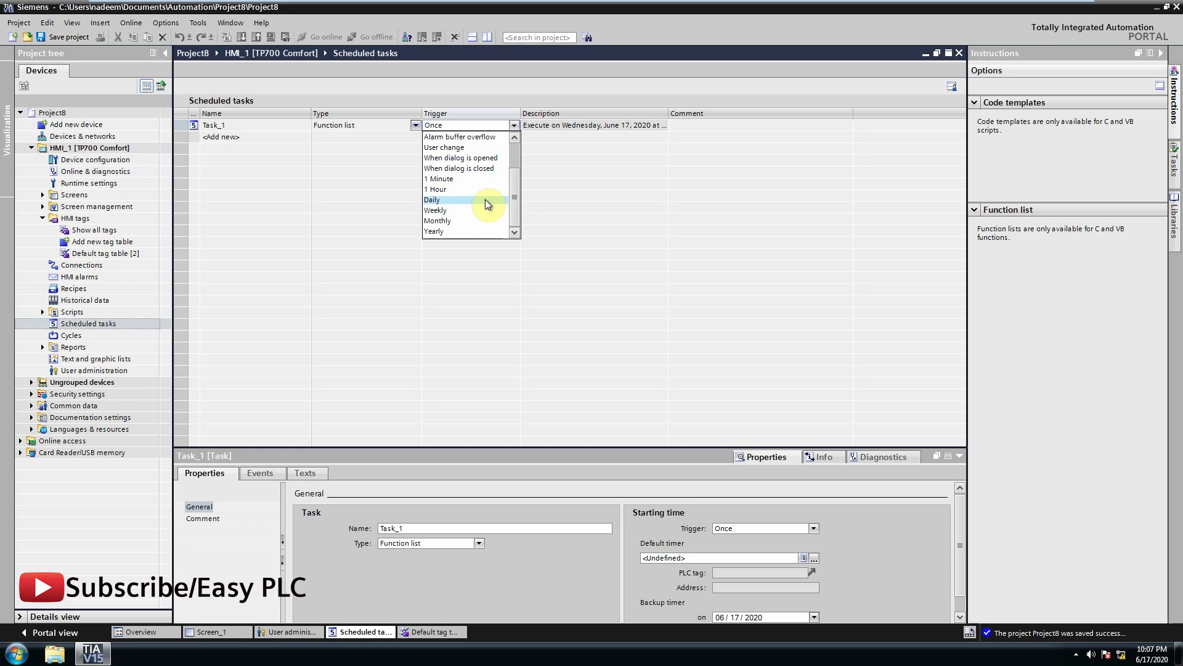
scroll(513, 203, "up", 1)
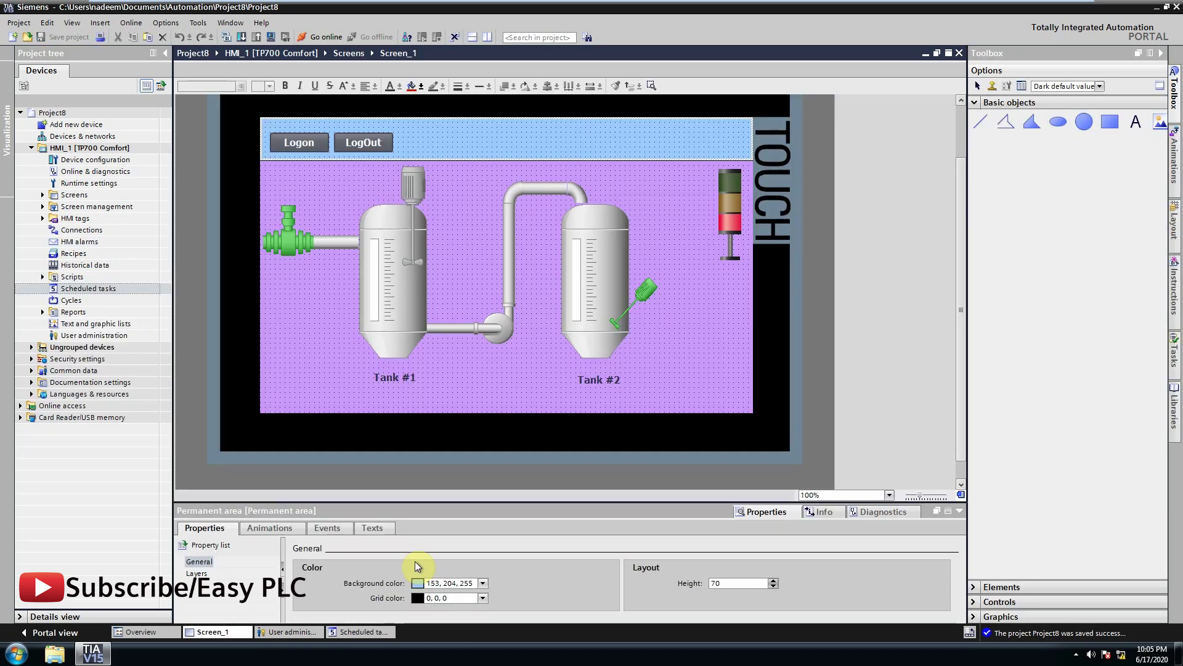
Start the runtime simulation and enter the user name in the Logon dialog.
left_click(271, 37)
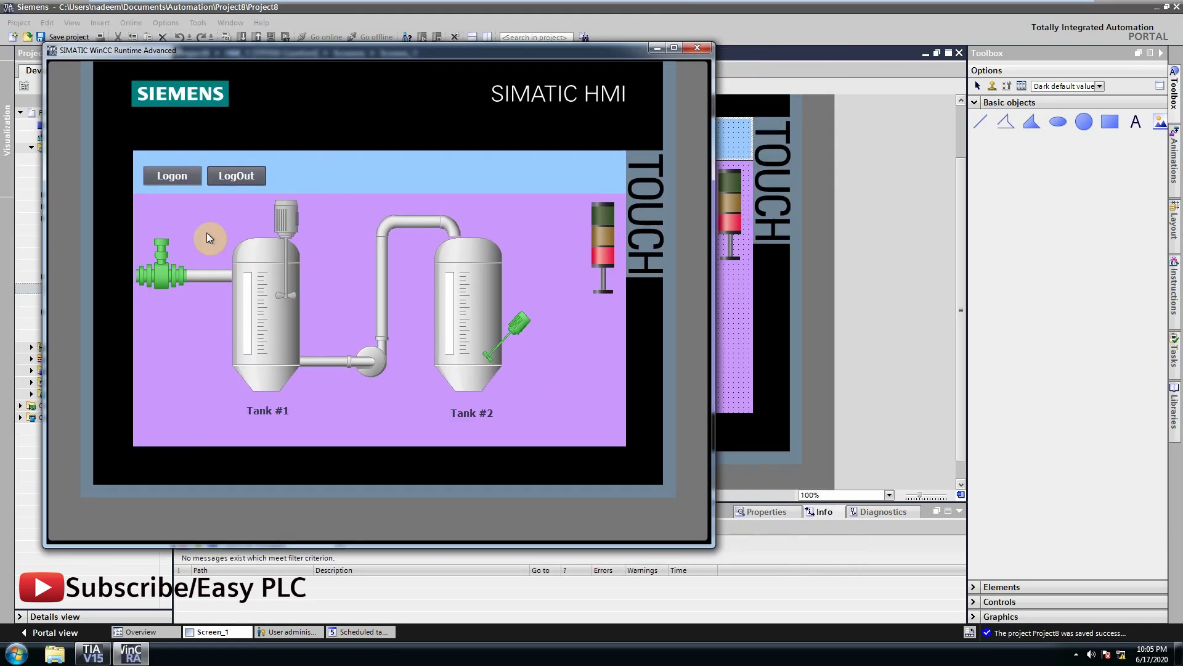
left_click(172, 176)
left_click(336, 279)
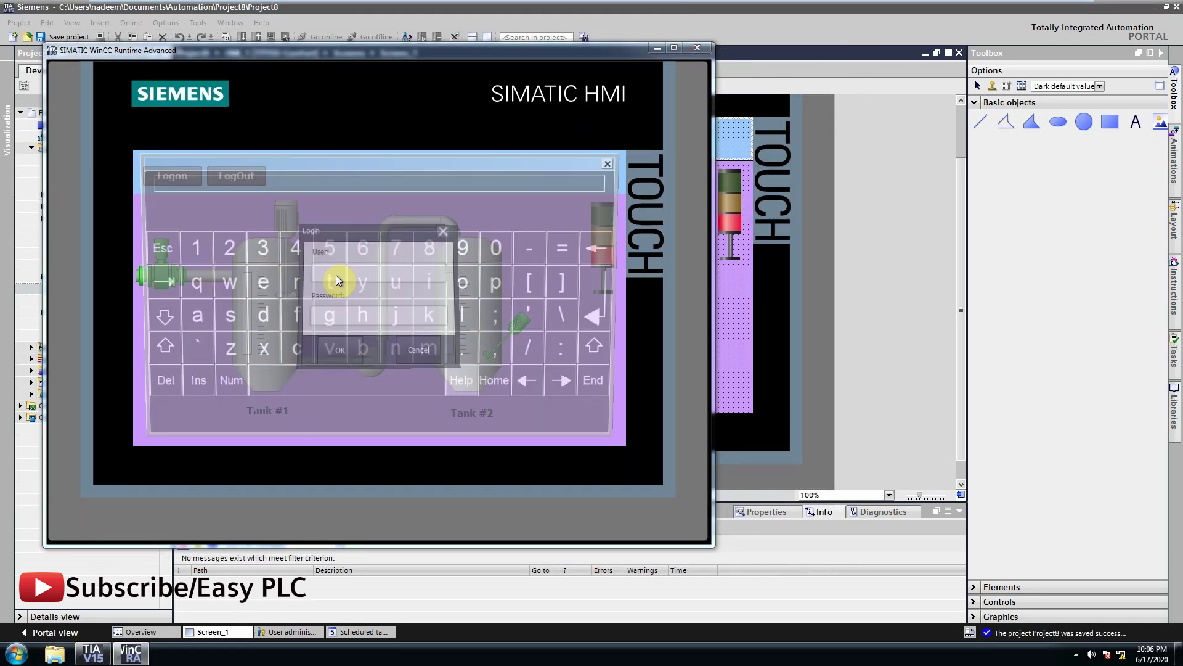
left_click(198, 319)
left_click(259, 314)
left_click(427, 357)
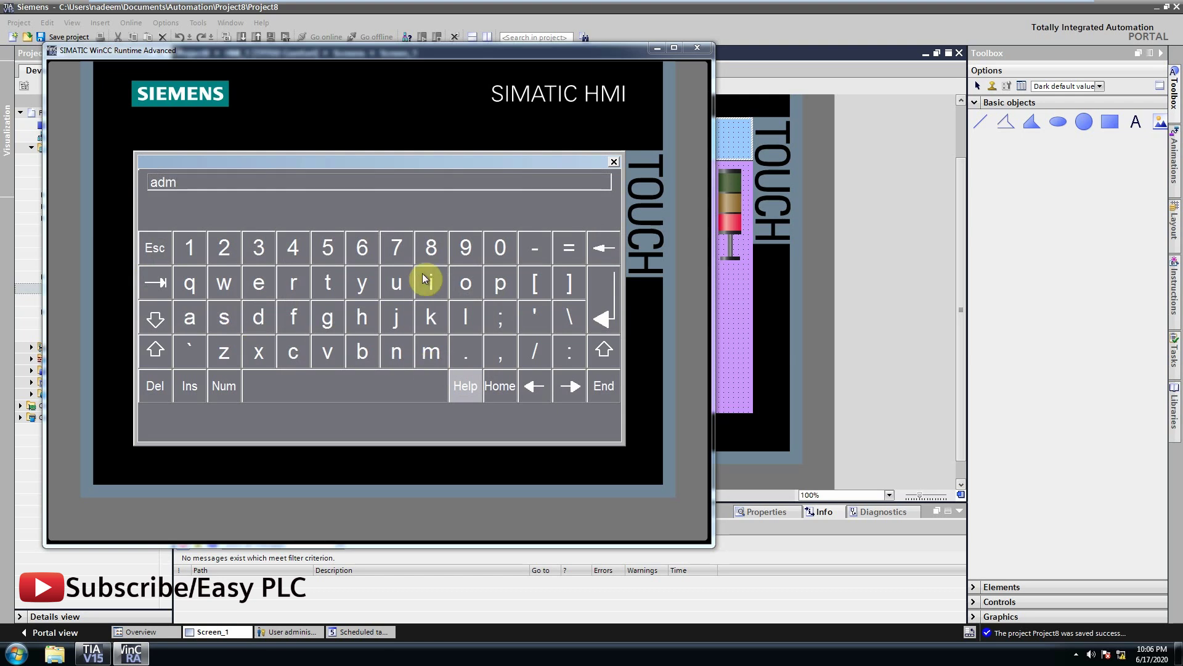
left_click(425, 280)
left_click(400, 355)
left_click(614, 316)
Enter the password on the on-screen keyboard and confirm the logon.
left_click(418, 312)
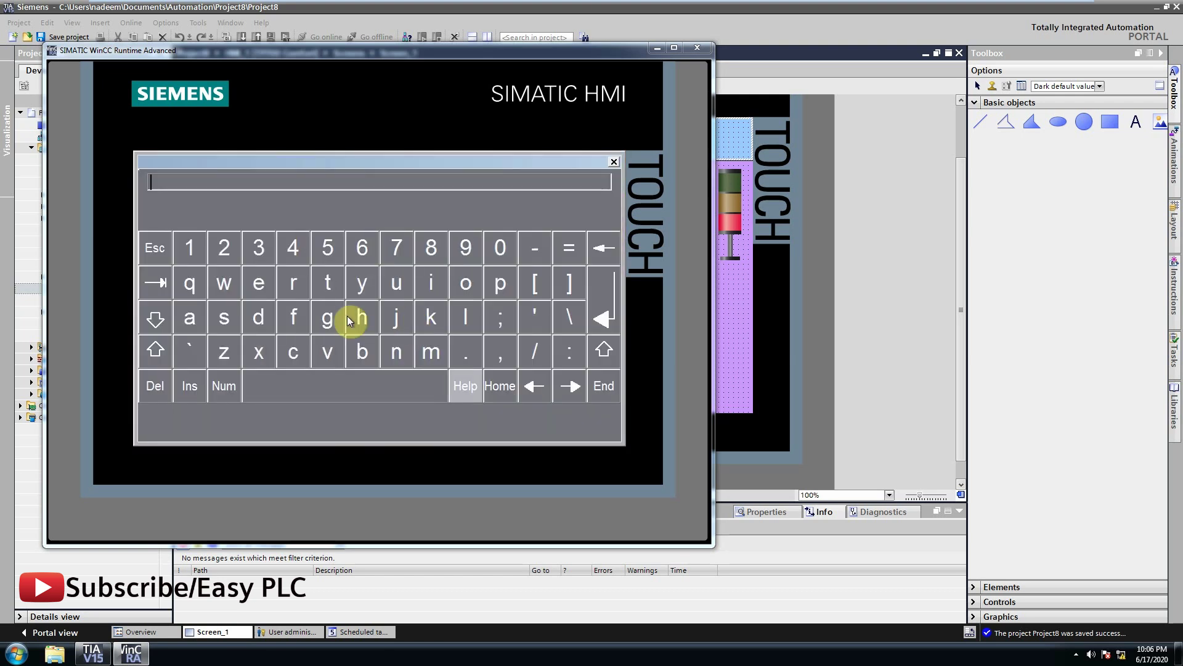
left_click(489, 248)
left_click(605, 317)
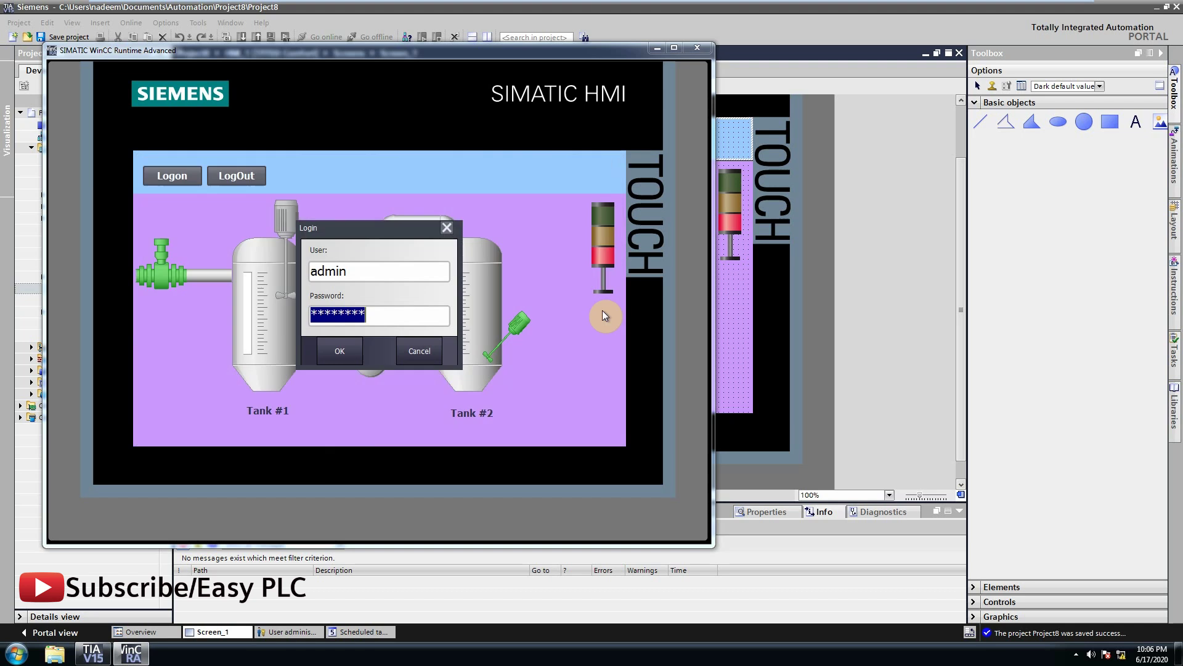
left_click(342, 355)
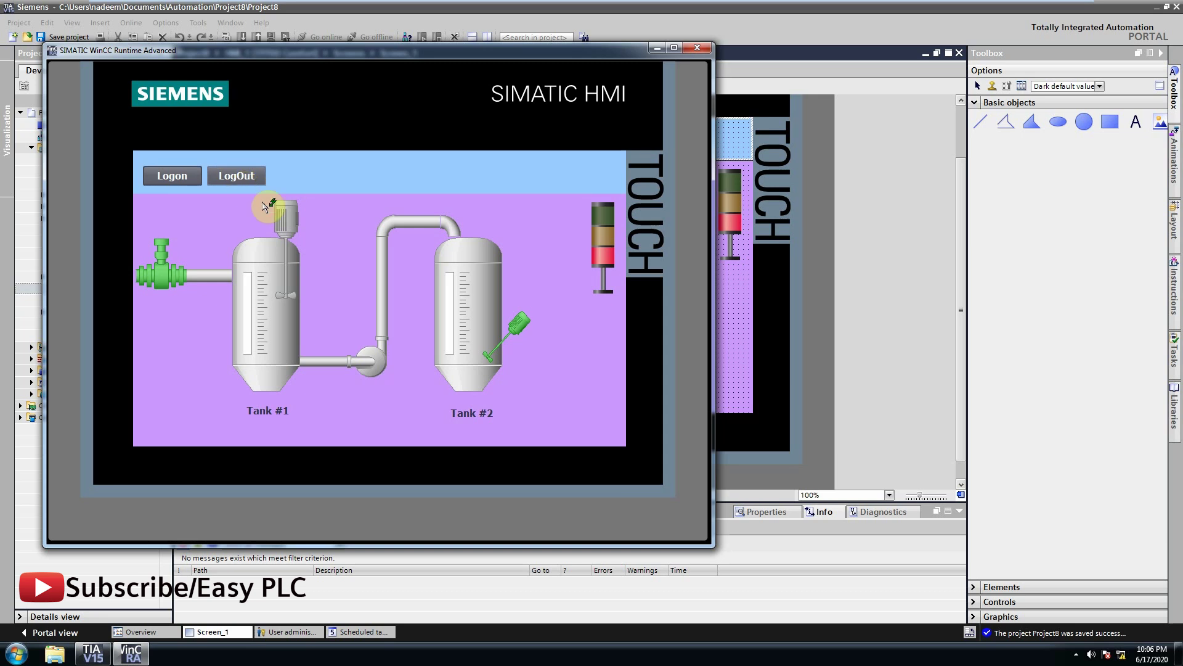
Close the runtime and place an I/O field to the right of the LogOut button on Screen_1.
left_click(707, 47)
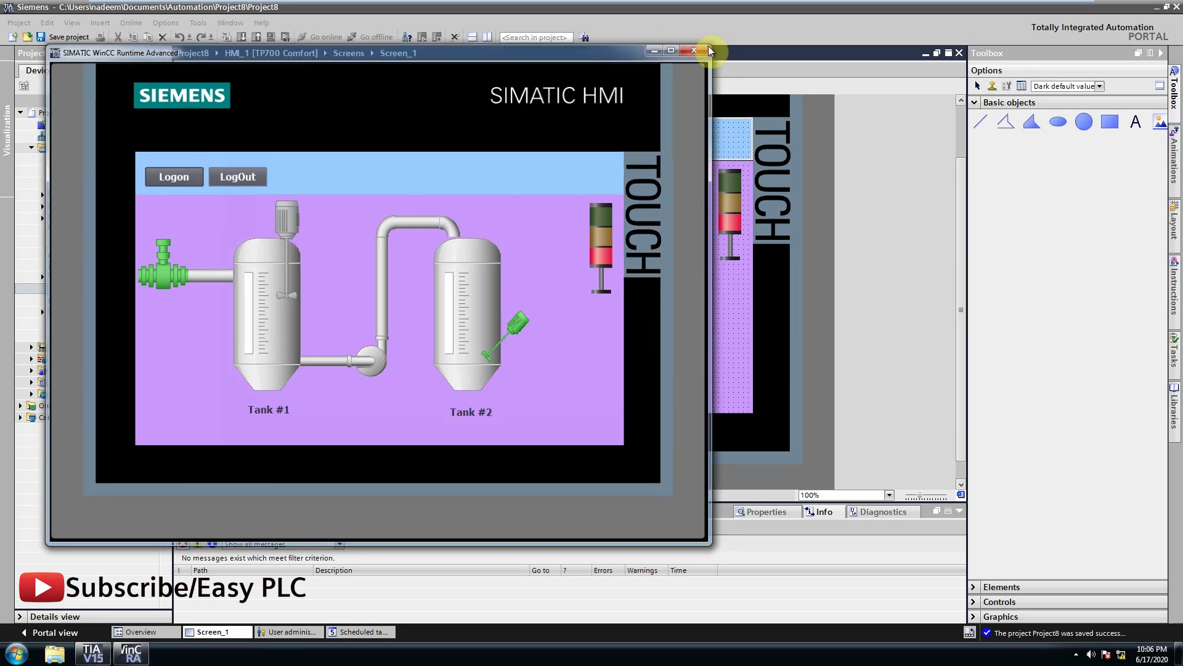
left_click(1173, 100)
left_click(1173, 101)
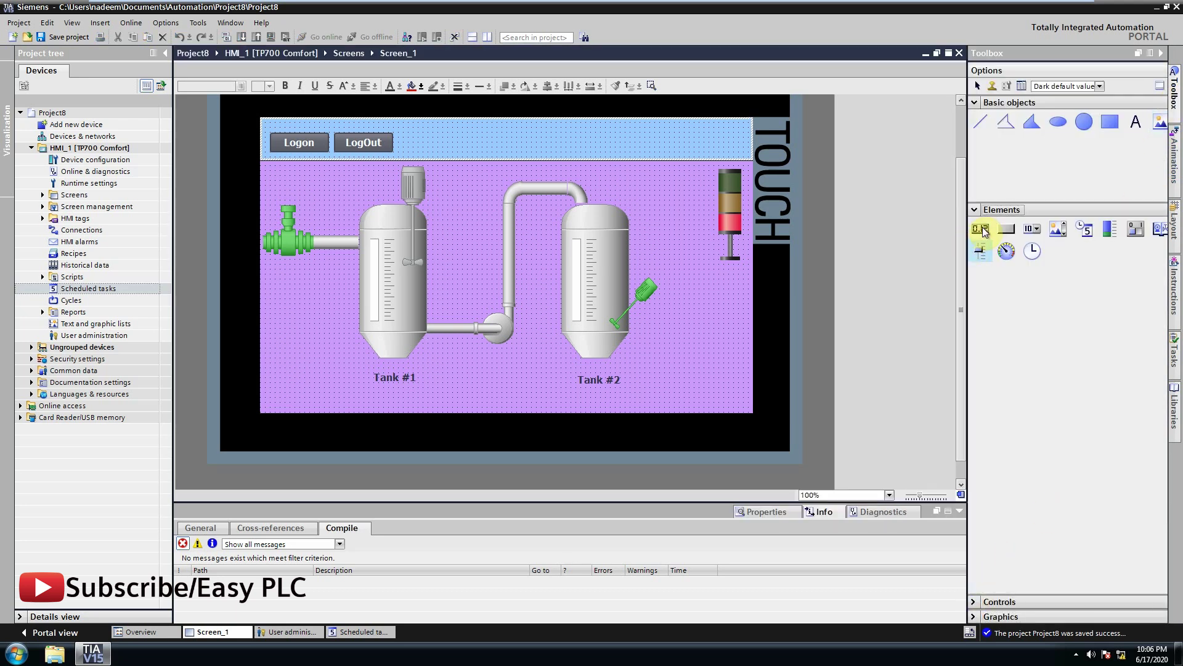
left_click_drag(982, 230, 587, 143)
left_click_drag(430, 501, 449, 335)
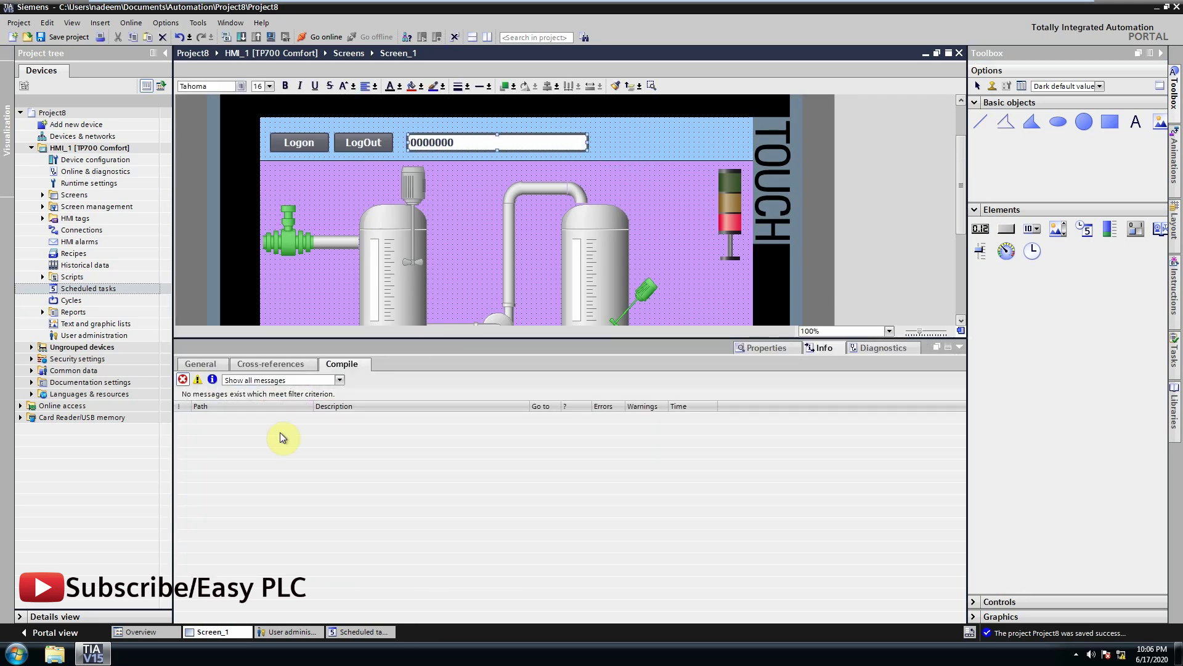
Set the I/O field's display format to String in its General properties.
left_click(762, 349)
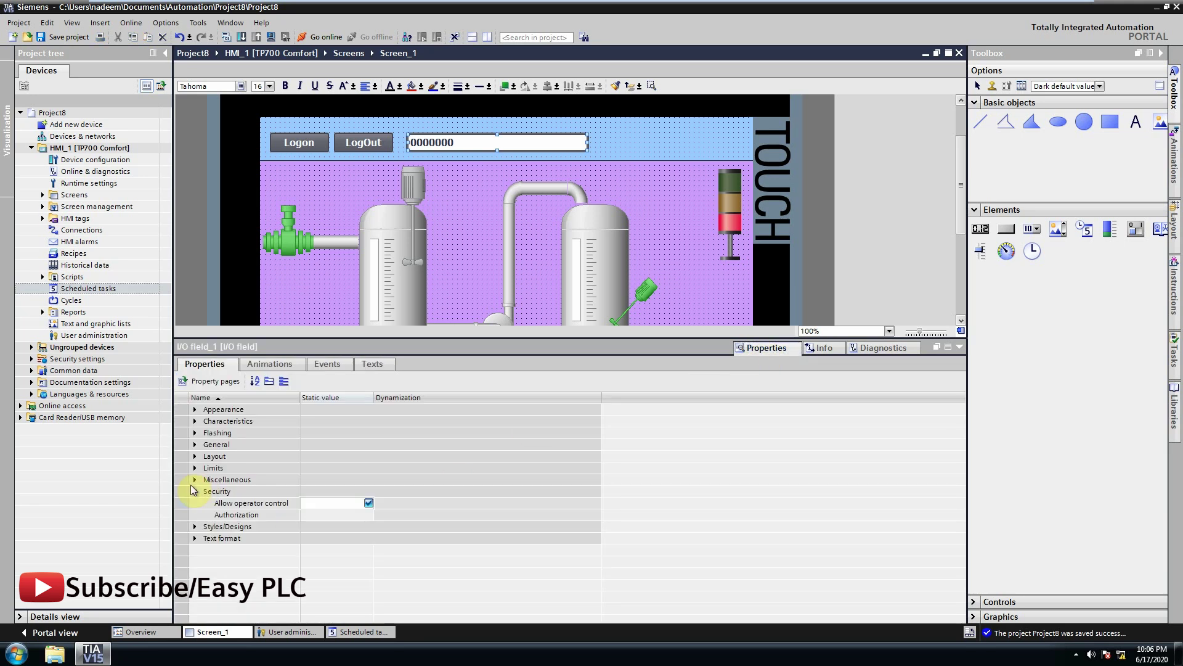
left_click(193, 491)
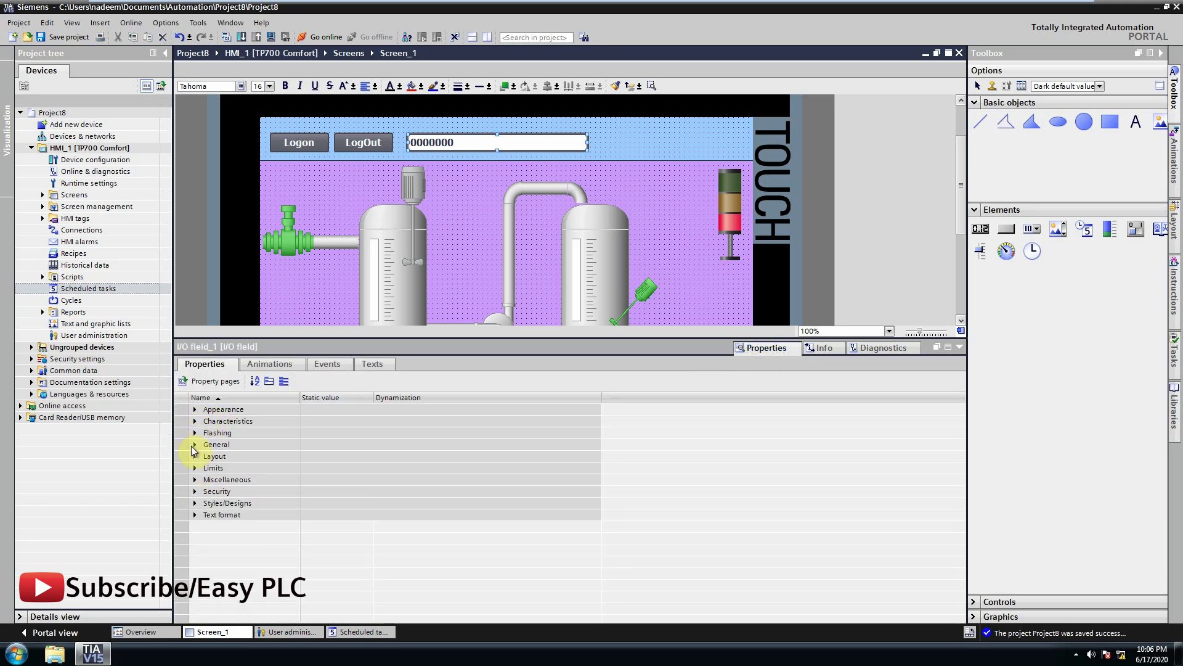
left_click(196, 444)
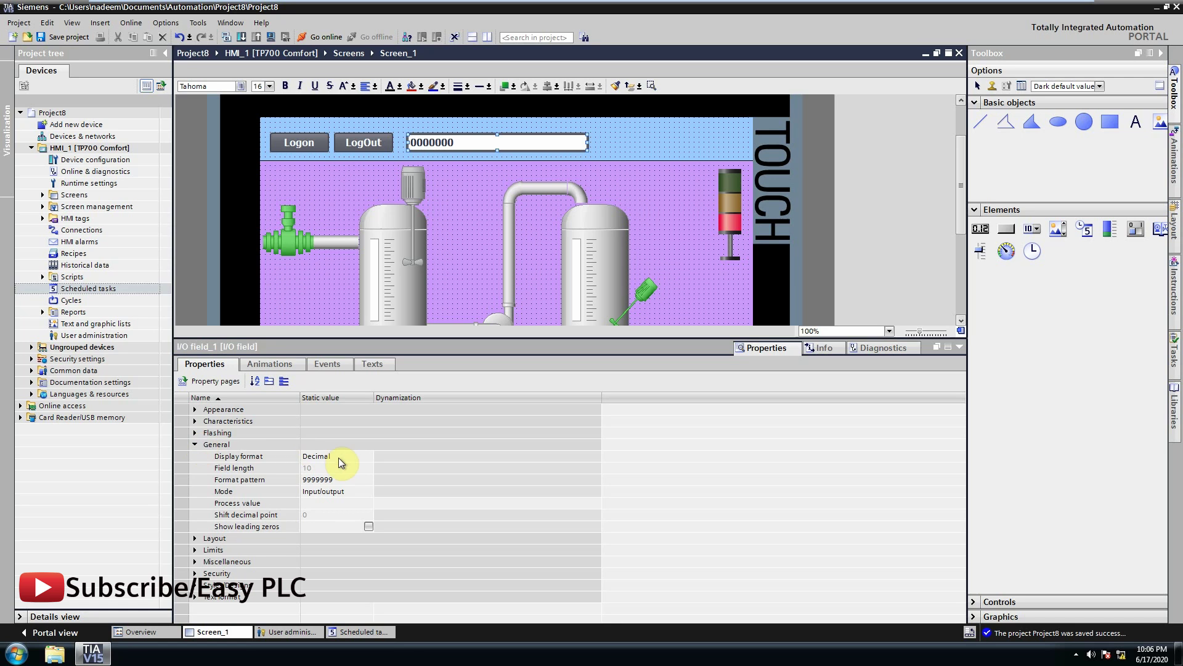
left_click(364, 457)
left_click(368, 457)
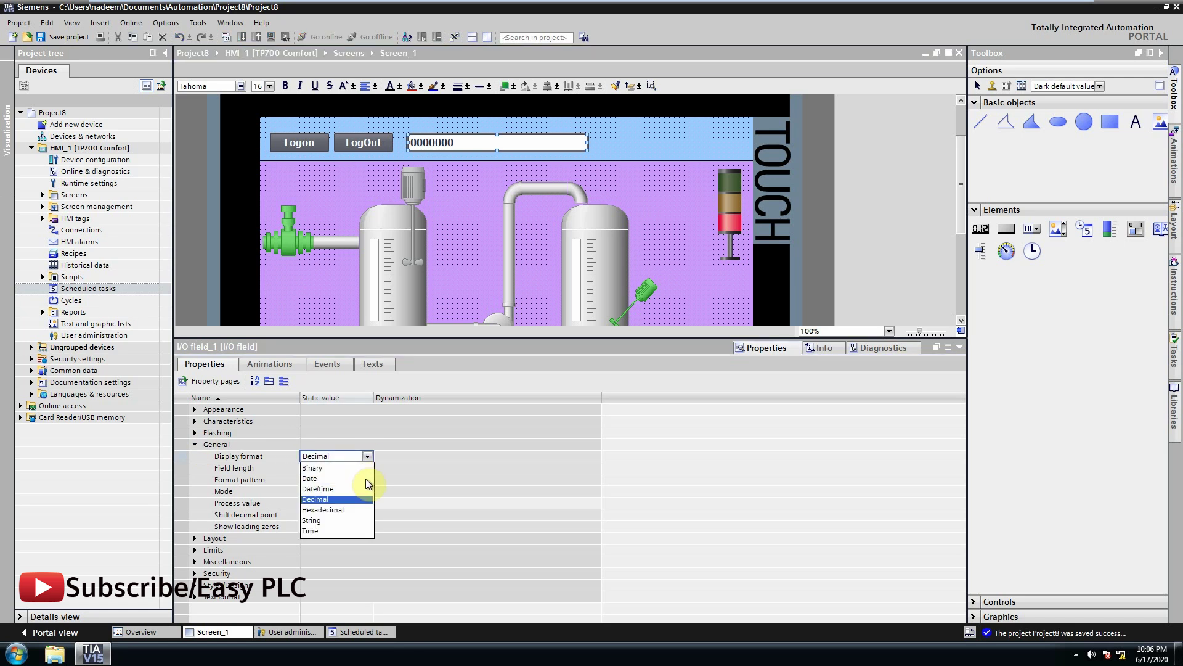
left_click(353, 521)
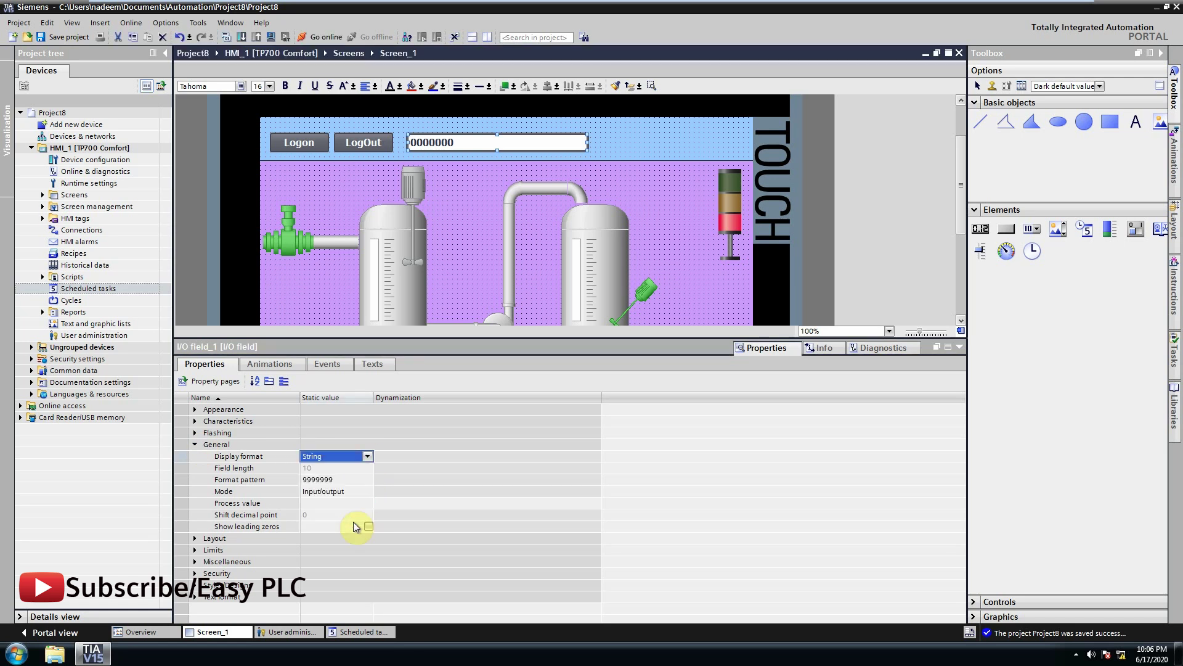
left_click(194, 443)
left_click_drag(232, 336, 250, 448)
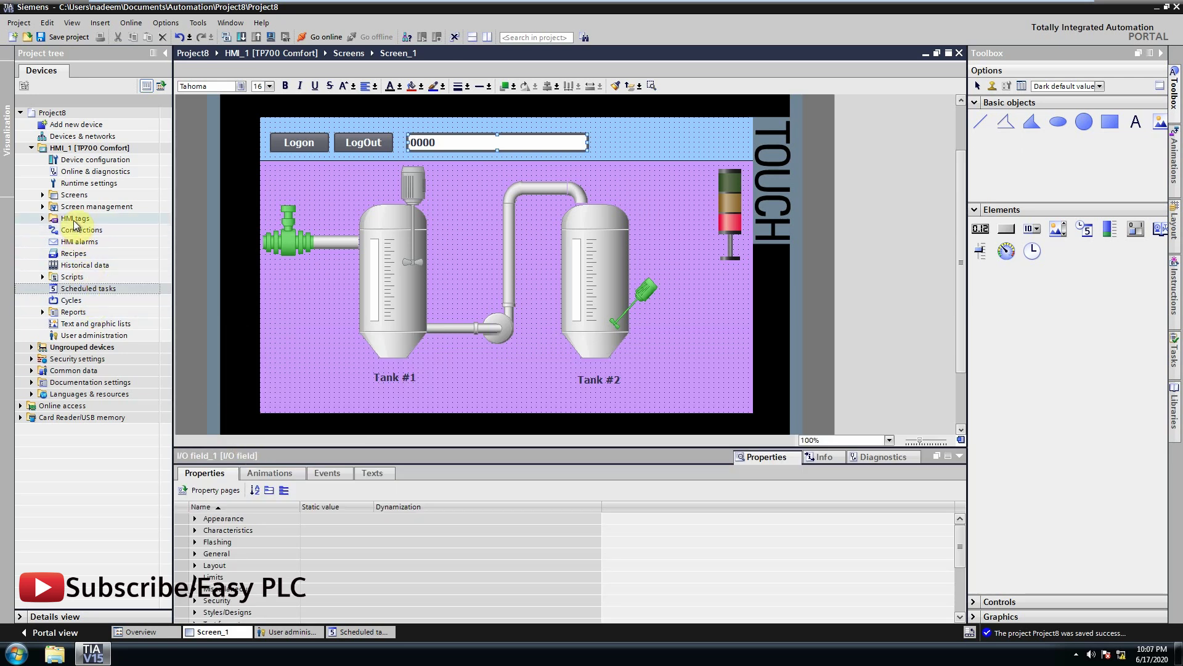
In the Default tag table, add an HMI tag named 'username' with data type WString.
left_click(43, 218)
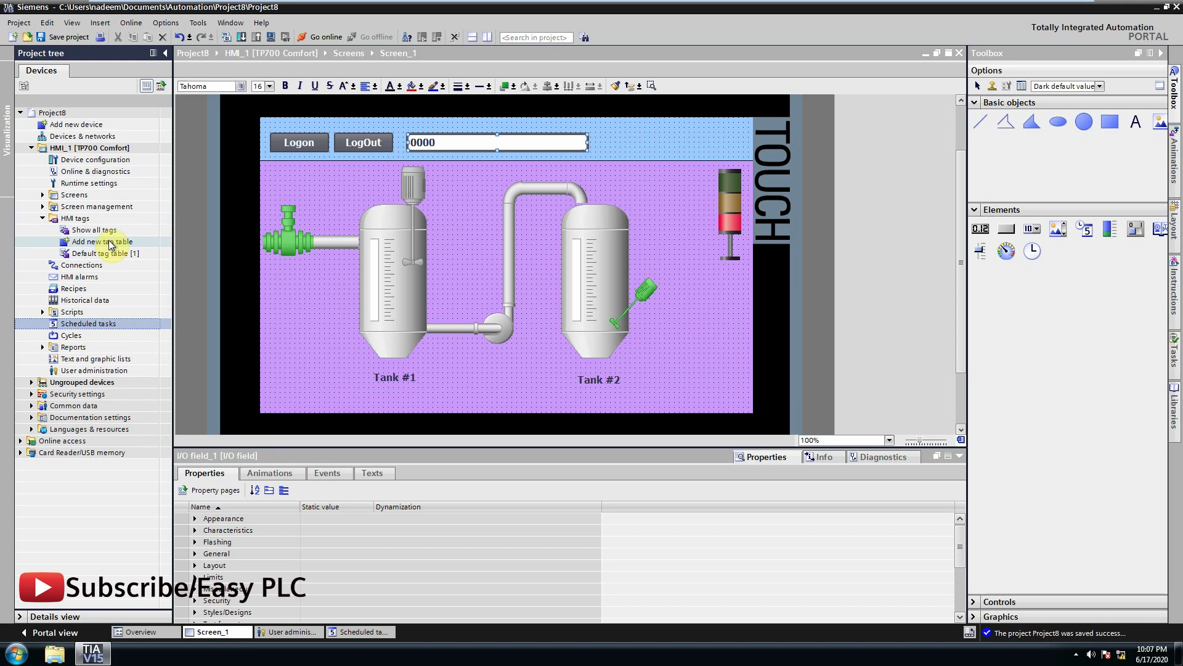
double_click(117, 254)
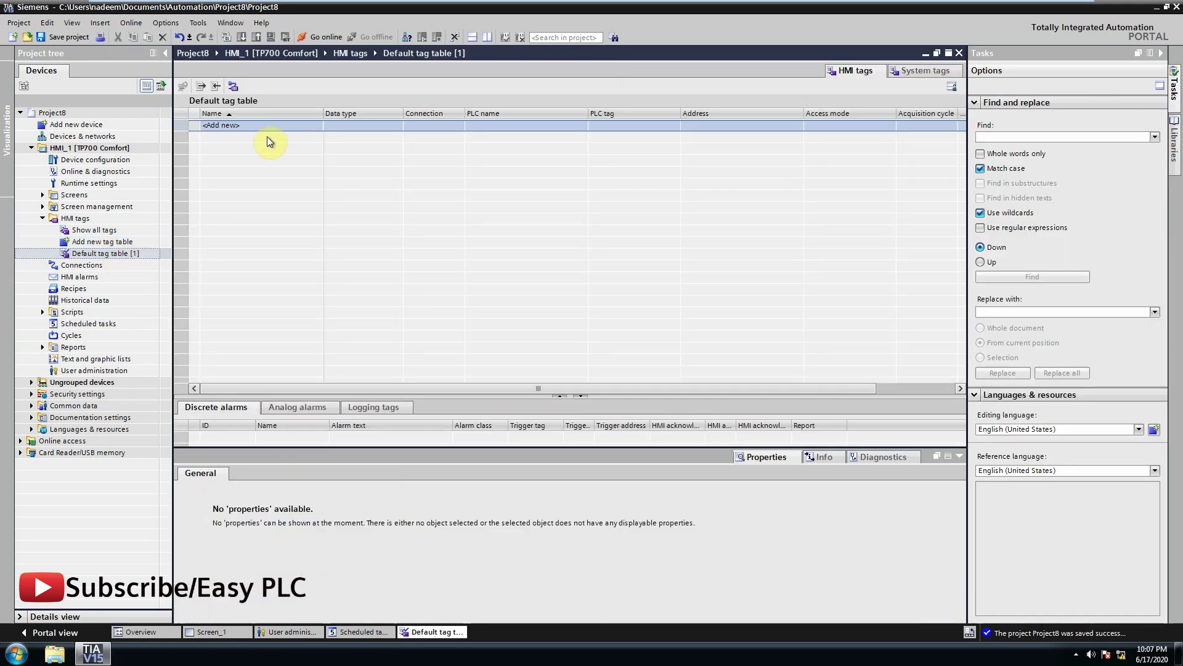
left_click(271, 130)
double_click(278, 128)
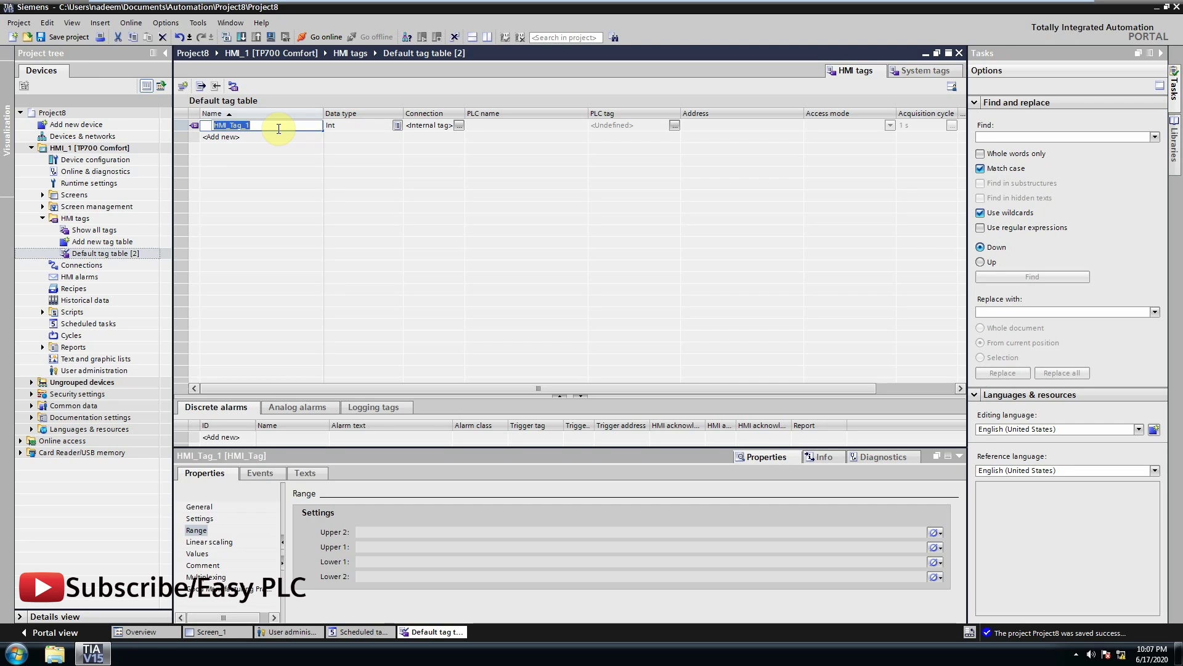
type("username")
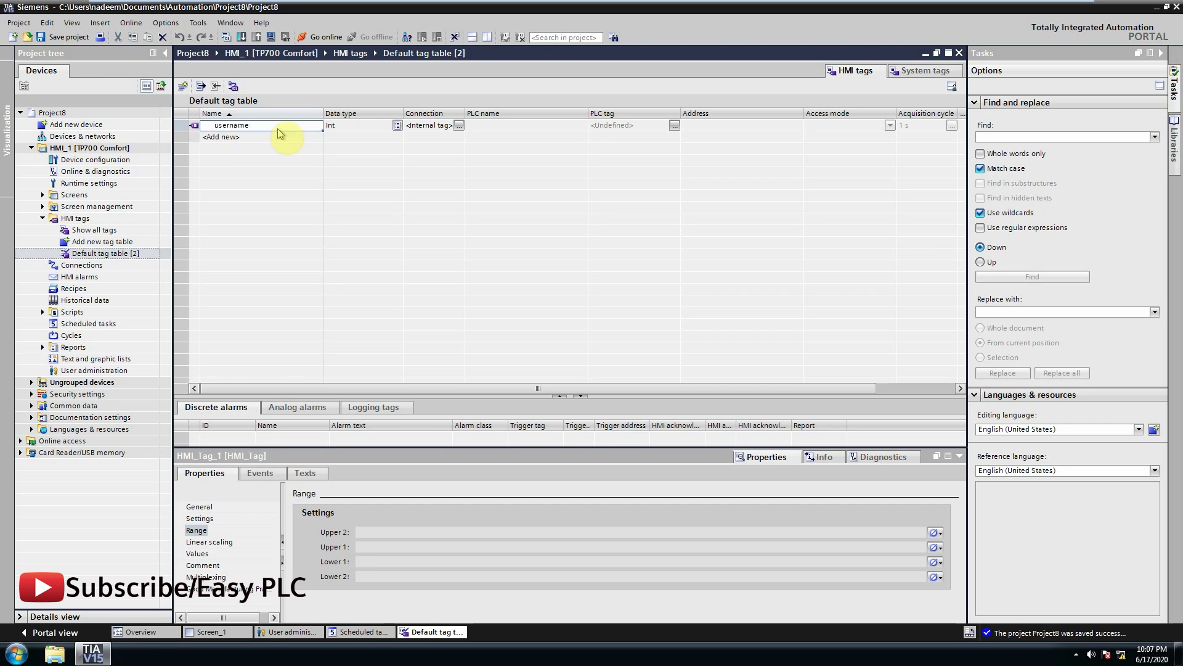
key("Return")
left_click(345, 126)
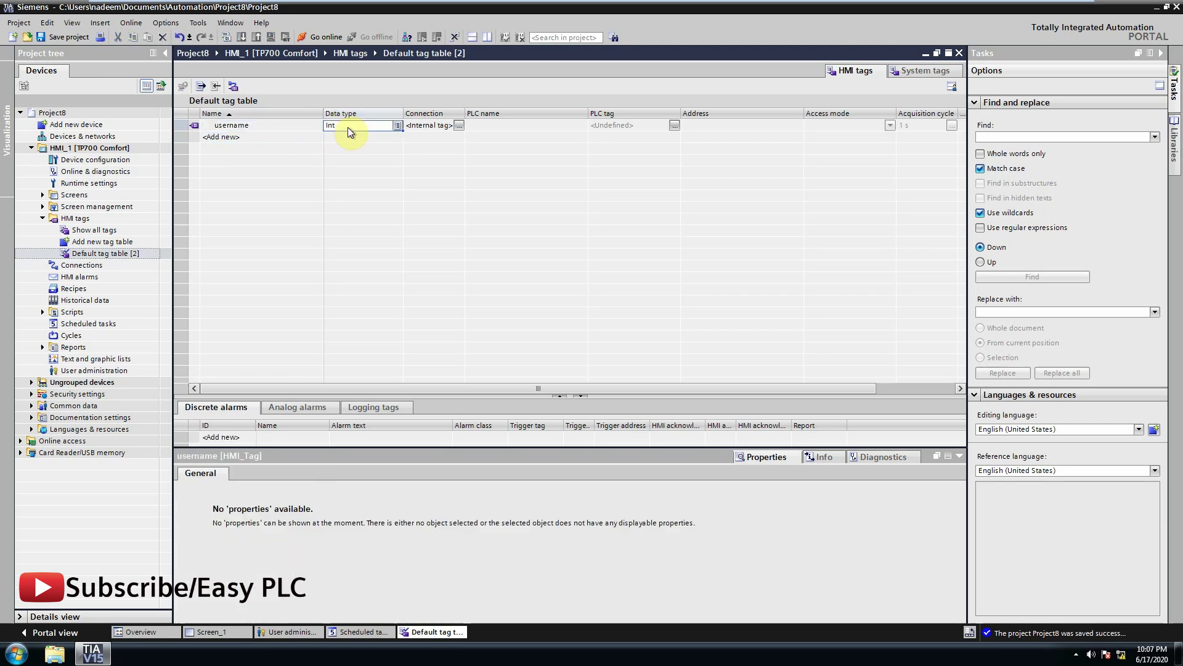
left_click(398, 126)
scroll(386, 193, "down", 3)
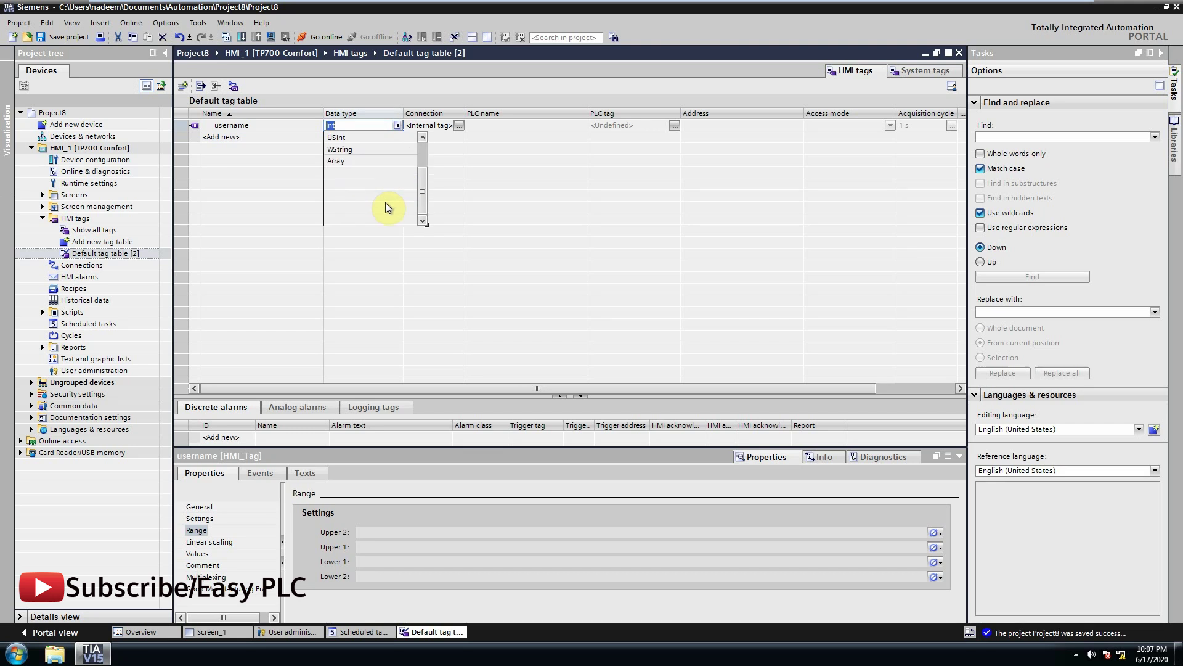
left_click(374, 147)
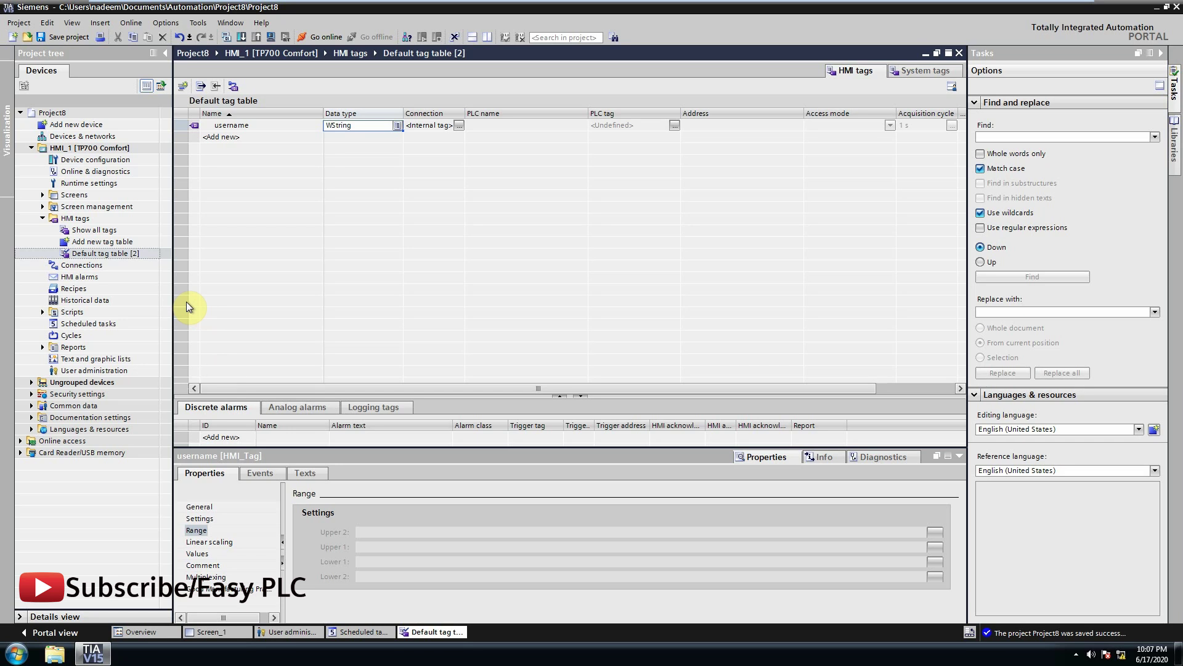
Create a new scheduled task, keeping the default name Task_1.
double_click(135, 327)
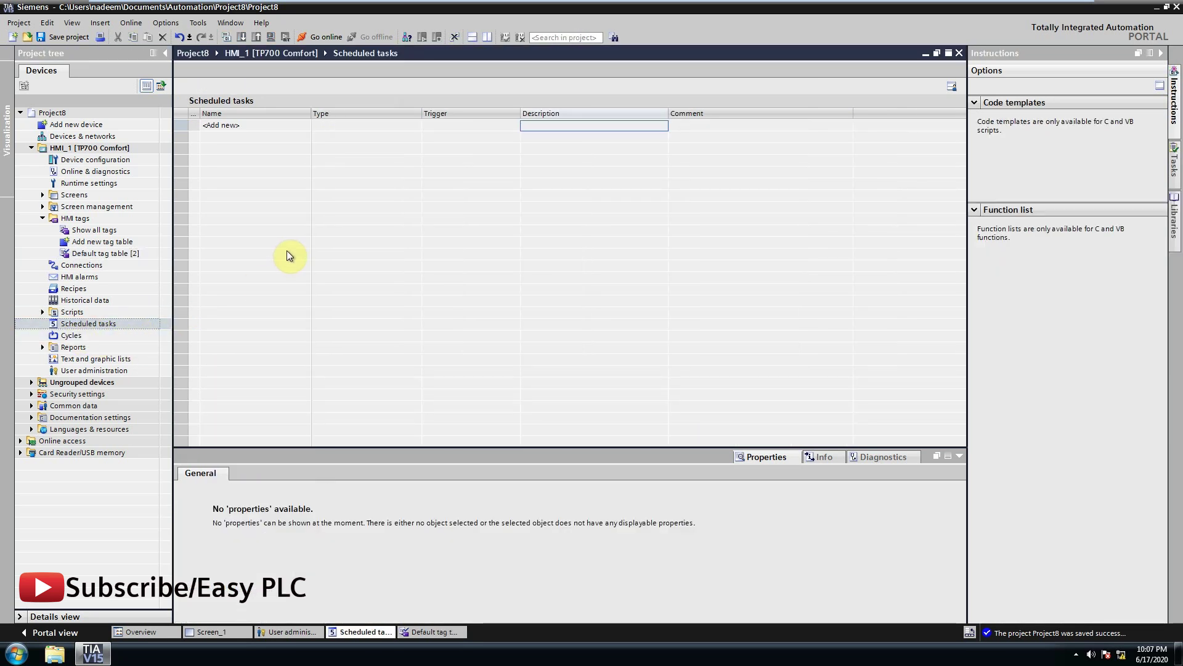
left_click(292, 124)
left_click(292, 124)
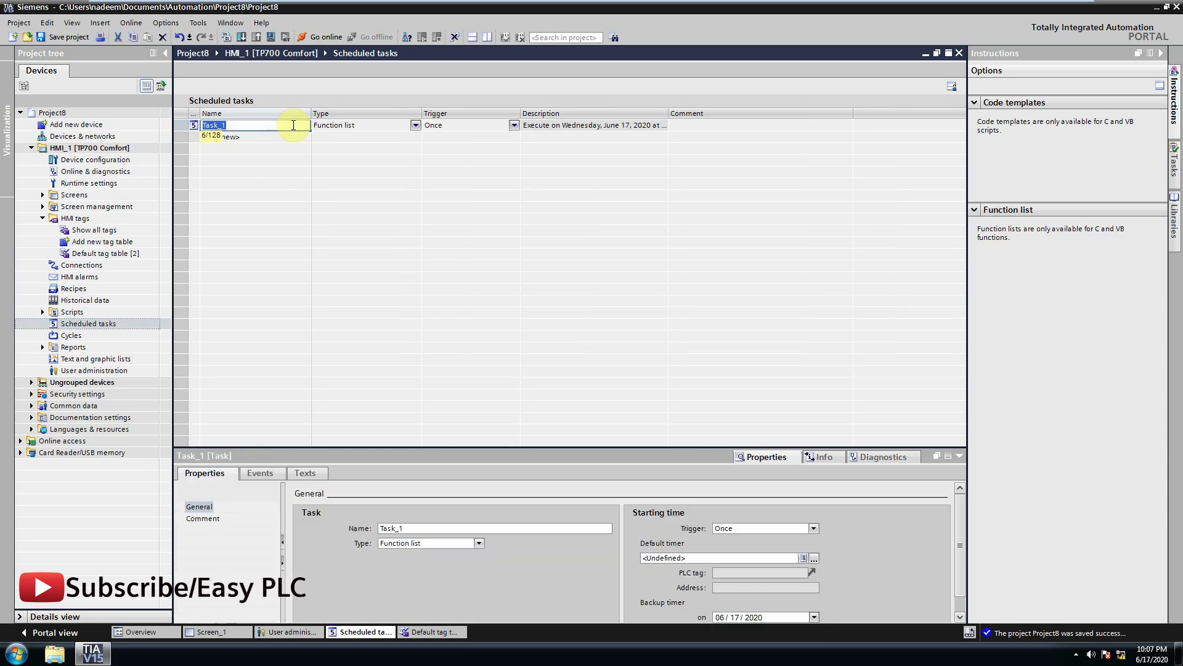
key("Return")
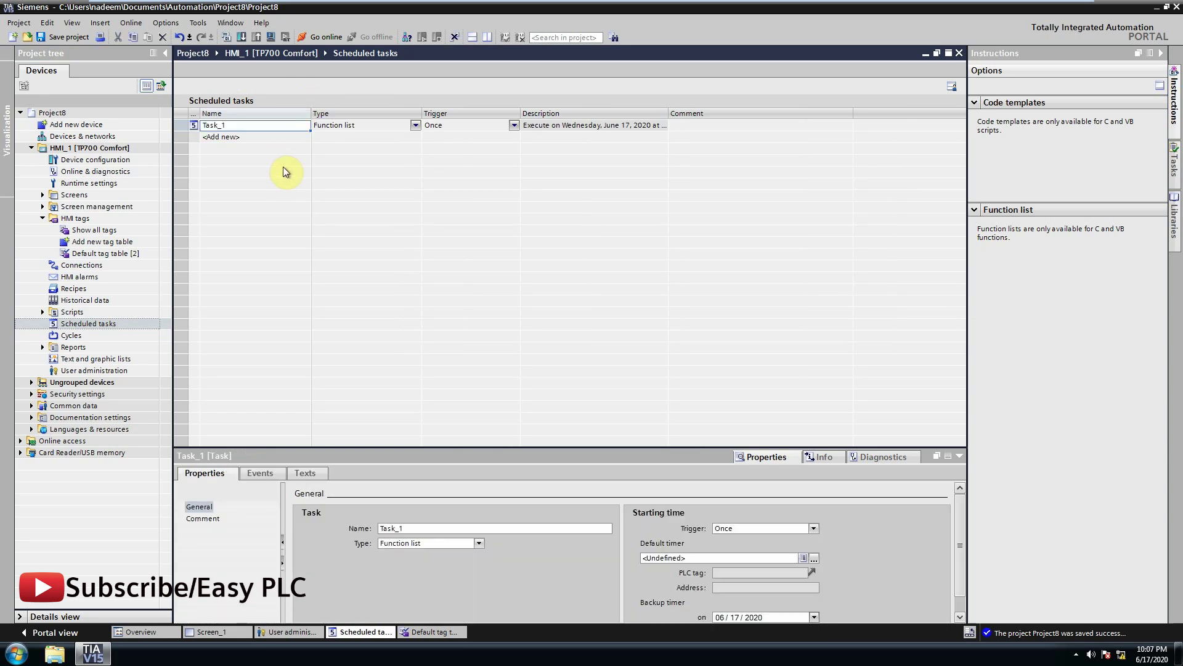
Set Task_1's trigger to User change.
left_click(513, 125)
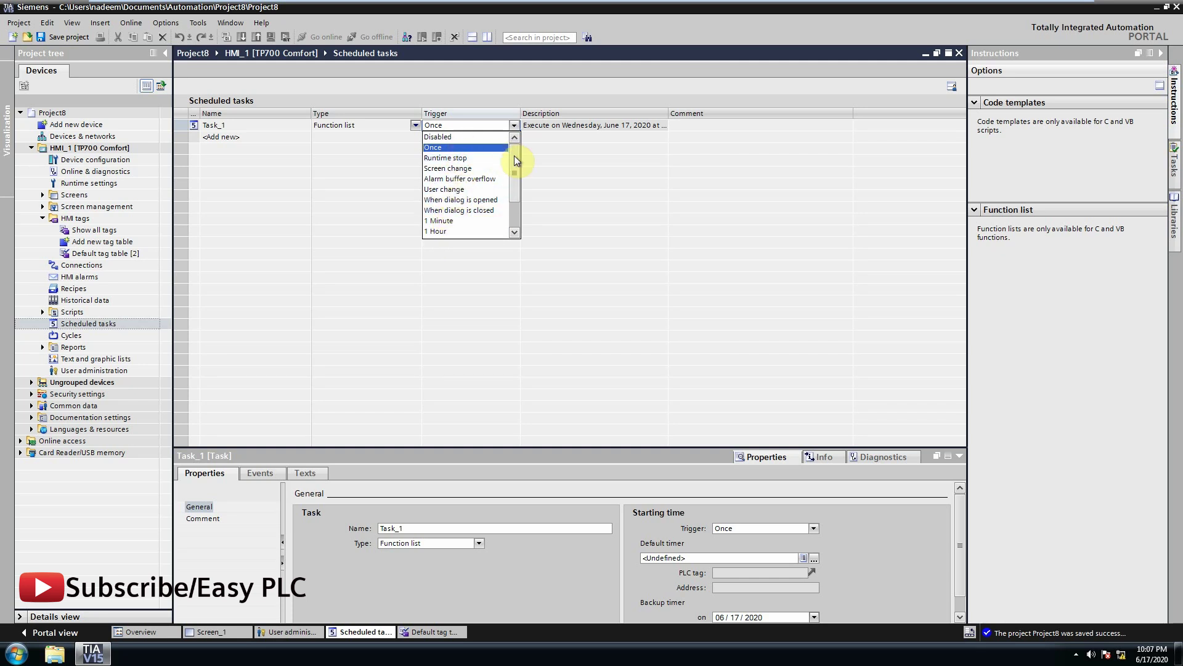
left_click_drag(516, 161, 517, 185)
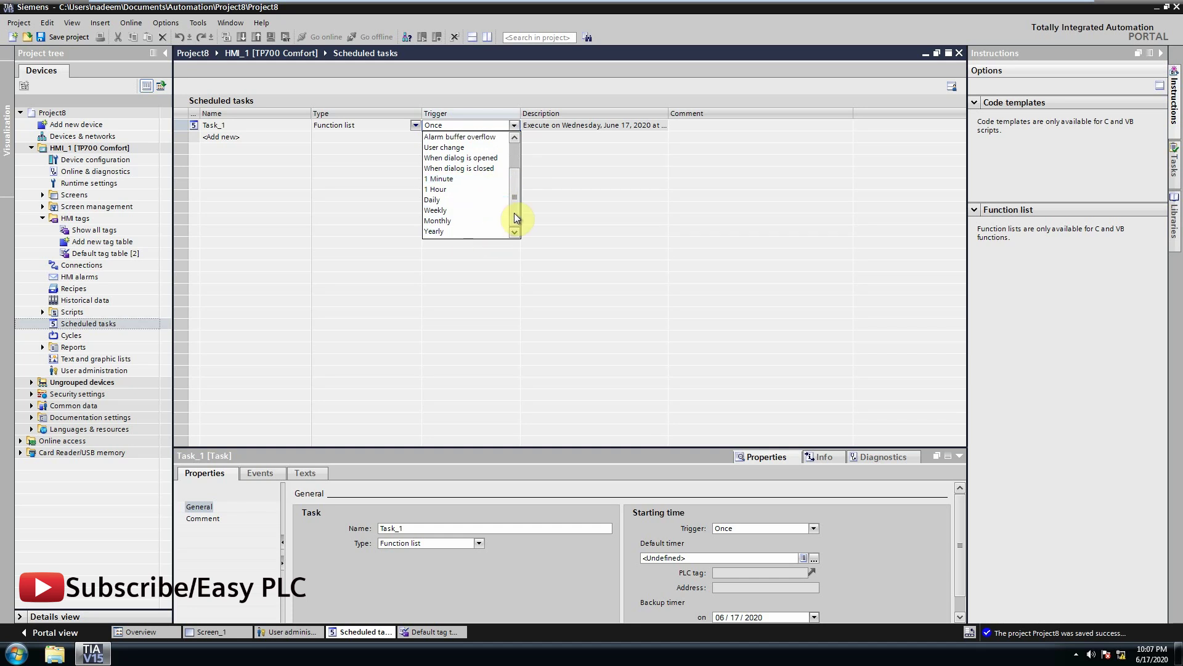
scroll(511, 198, "up", 2)
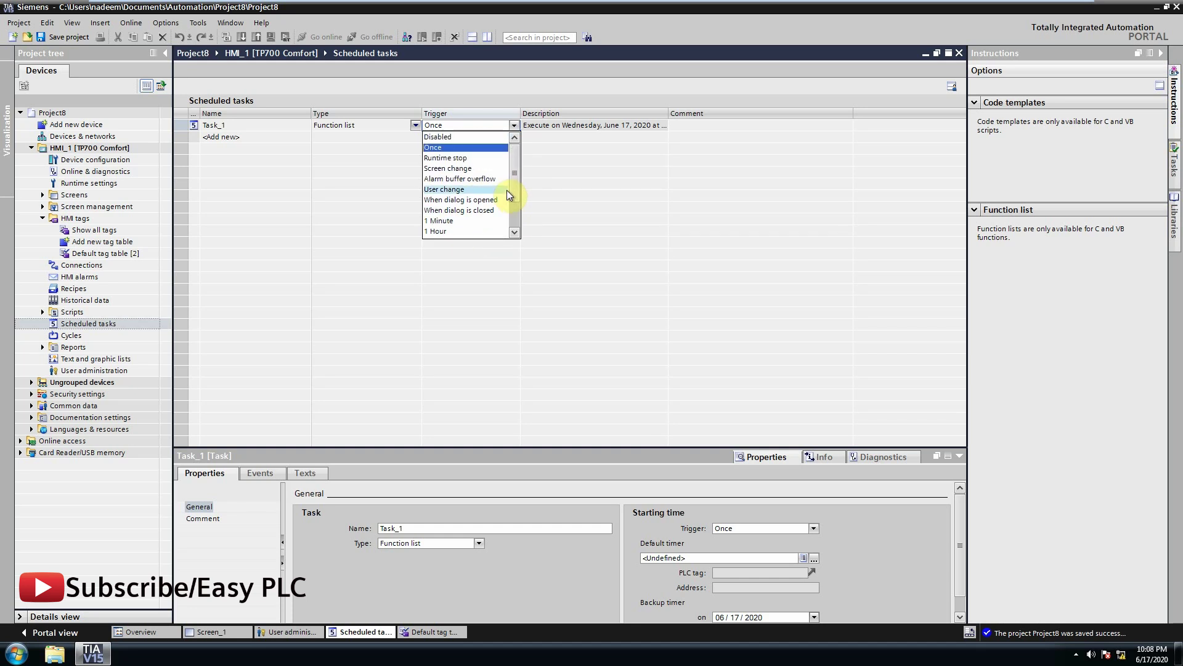
left_click(454, 189)
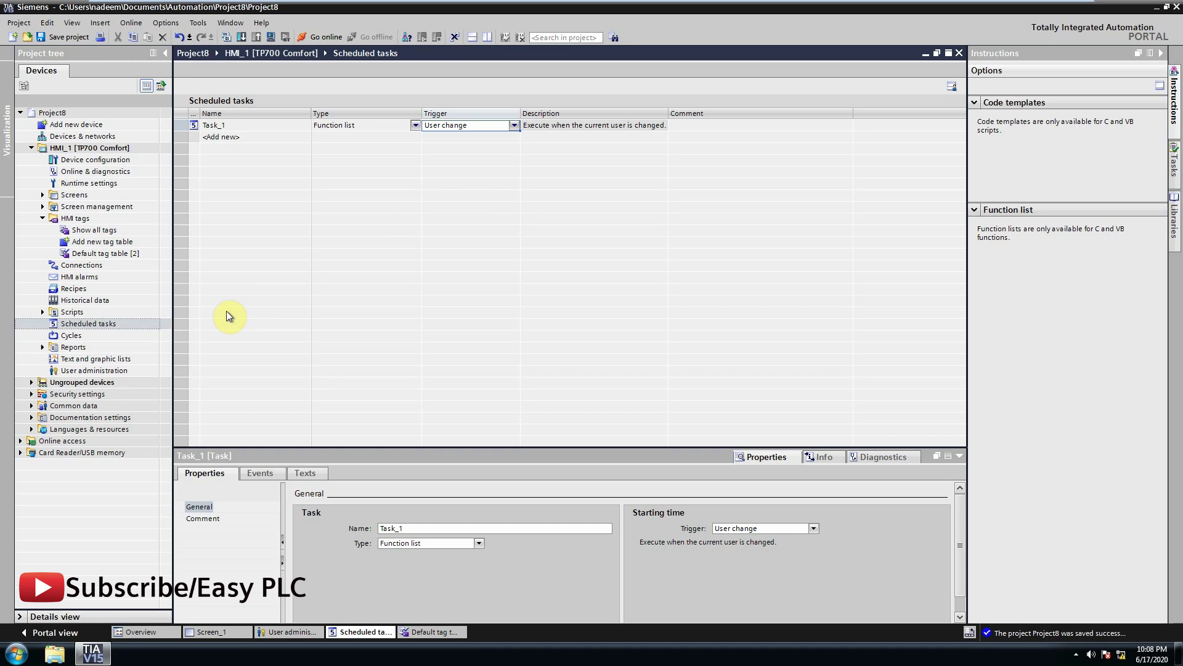
Add GetUserName to Task_1's Update event with output tag username, then return to the Default tag table.
left_click(275, 474)
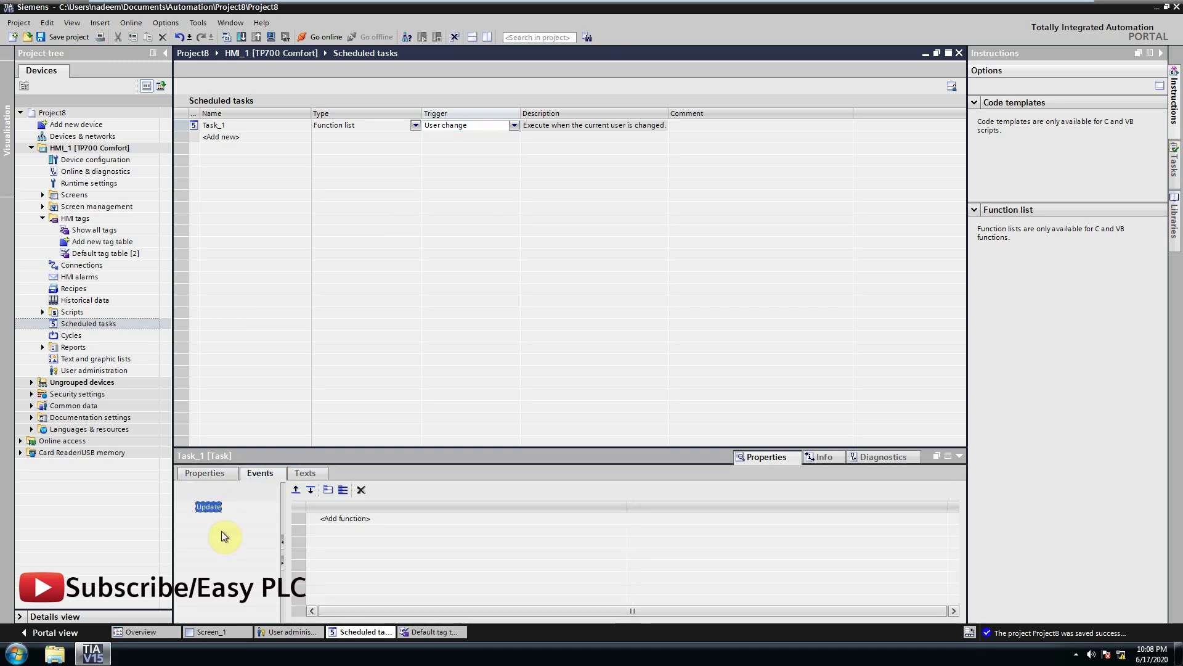
left_click(333, 519)
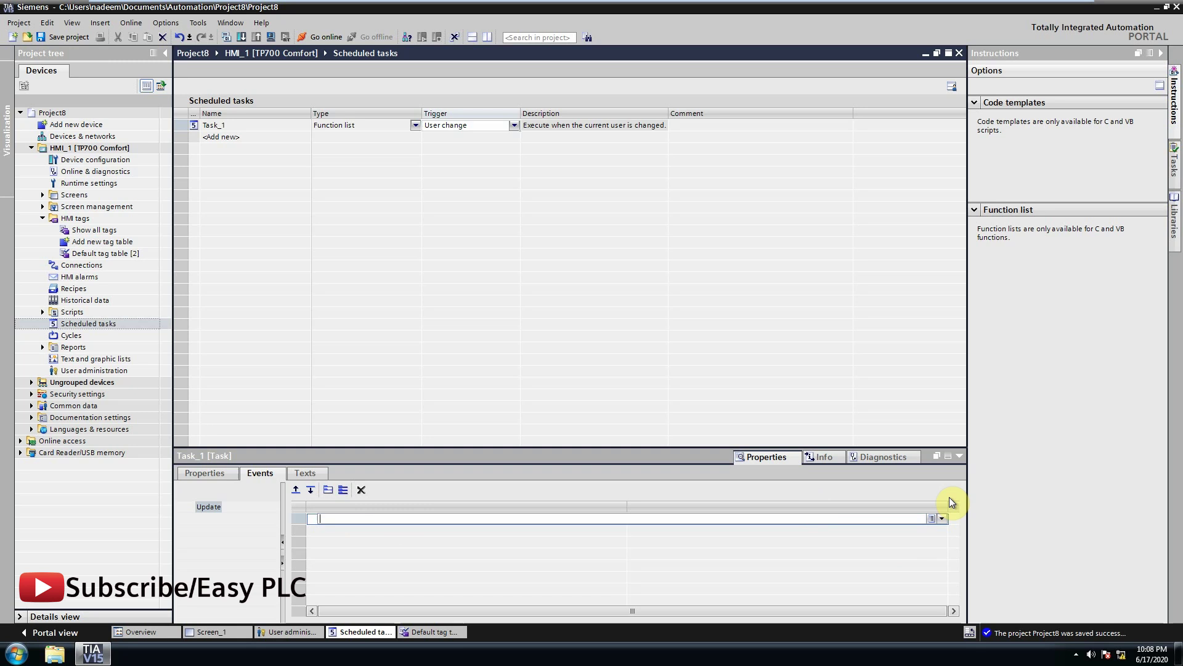
type("get")
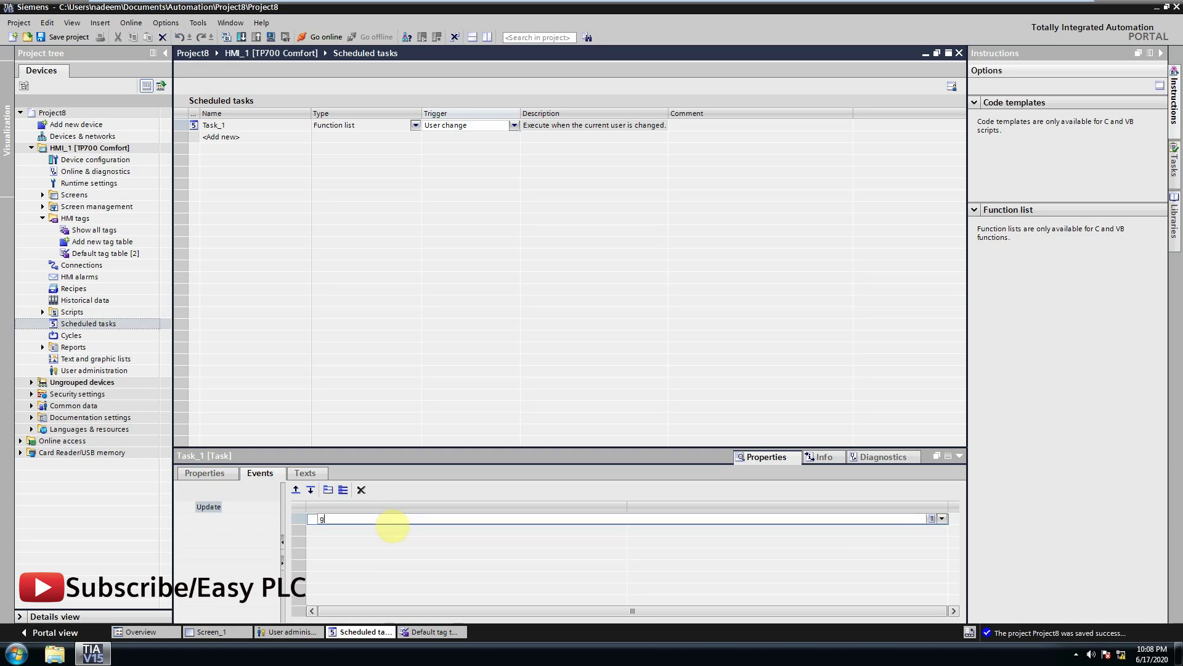
left_click(376, 555)
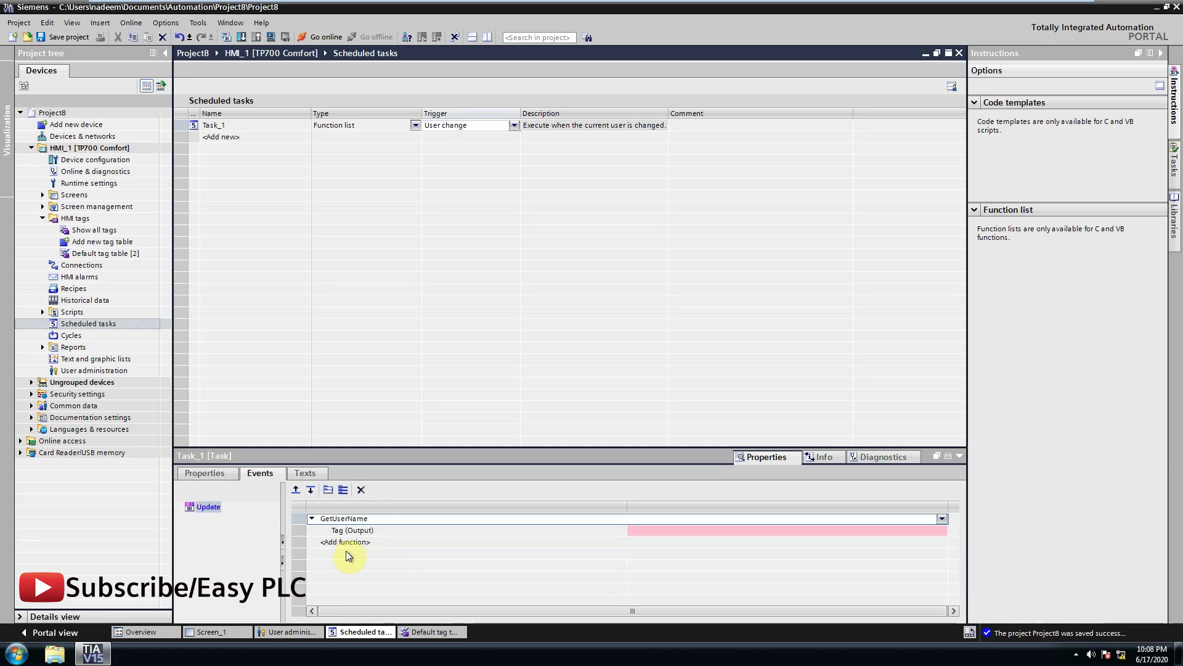
left_click(899, 533)
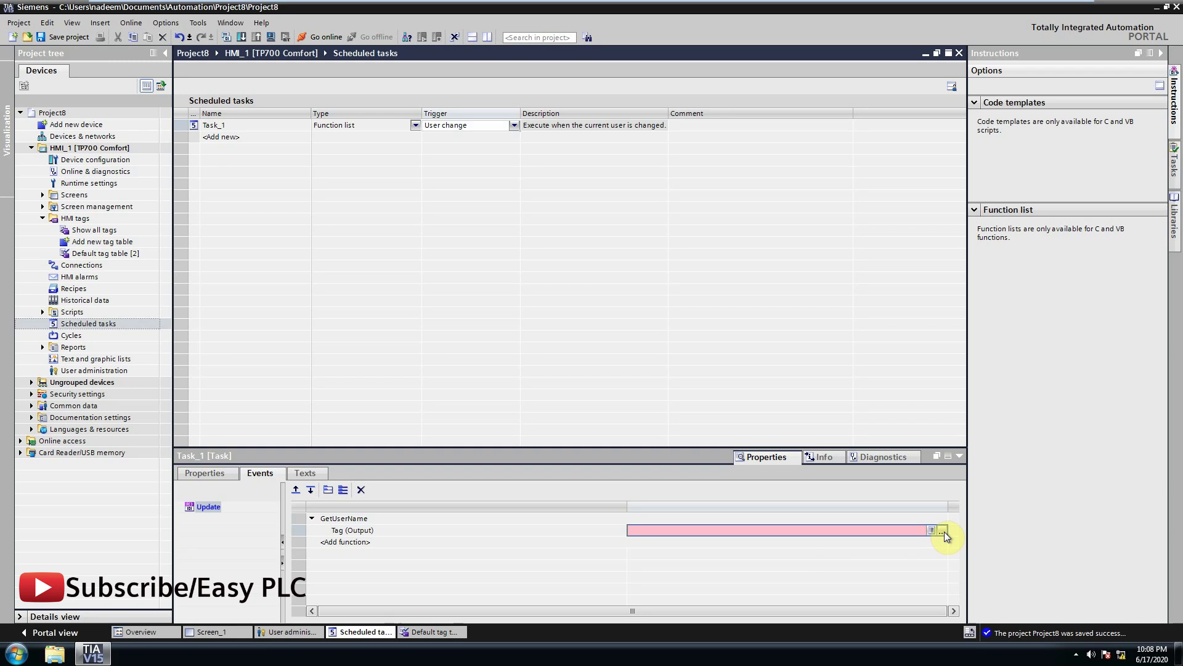
left_click(943, 531)
left_click(825, 371)
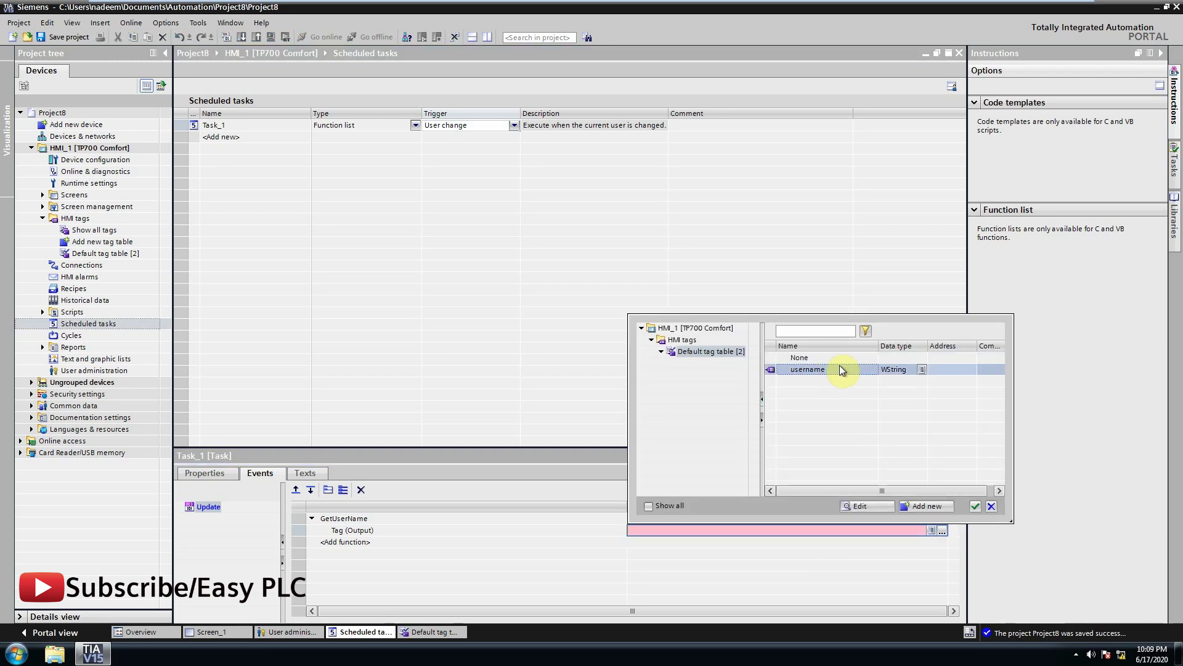
left_click(975, 505)
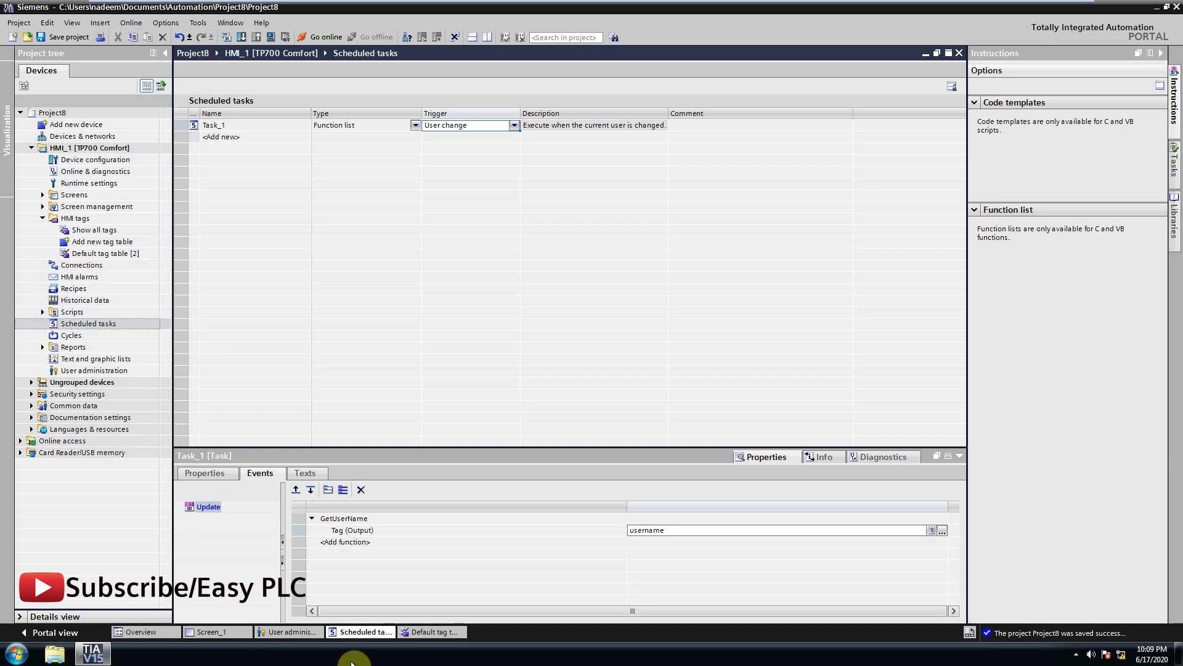
left_click(431, 632)
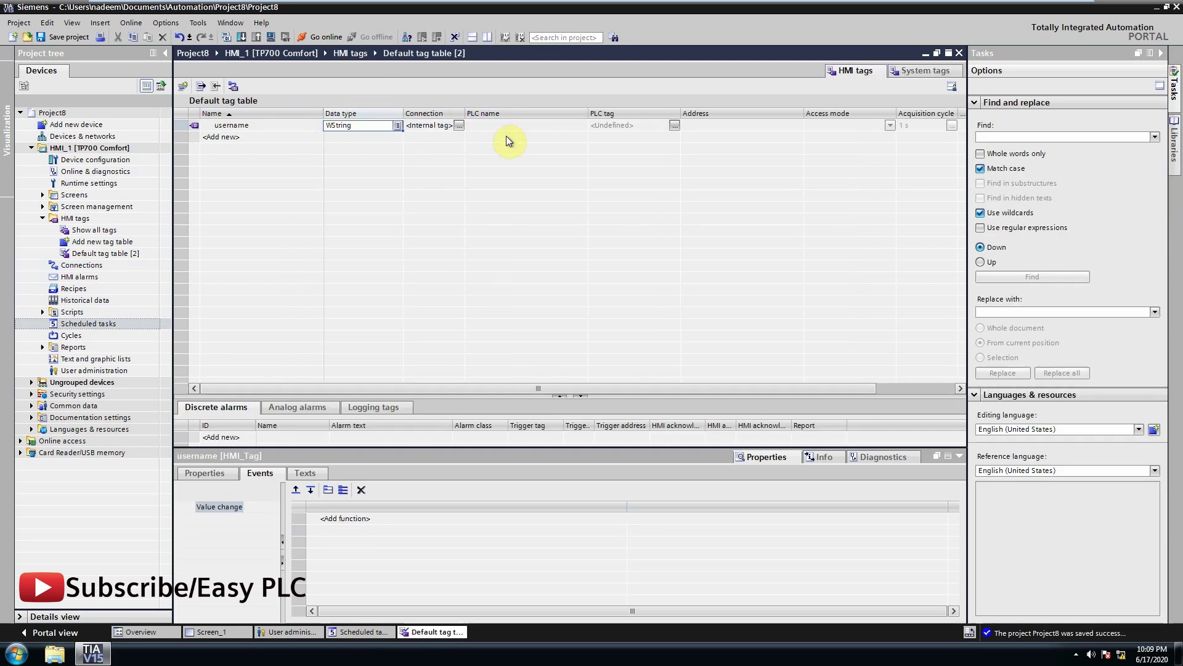
Set the Screen_1 I/O field's process value to the HMI tag 'username'.
left_click(224, 635)
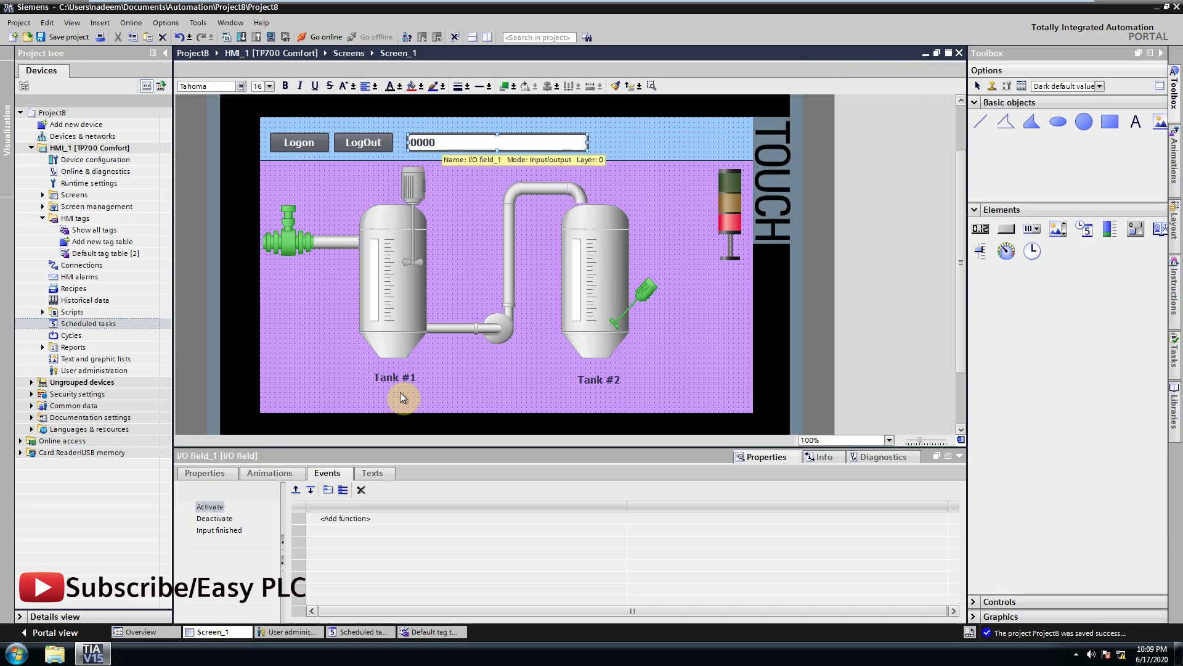
left_click(223, 472)
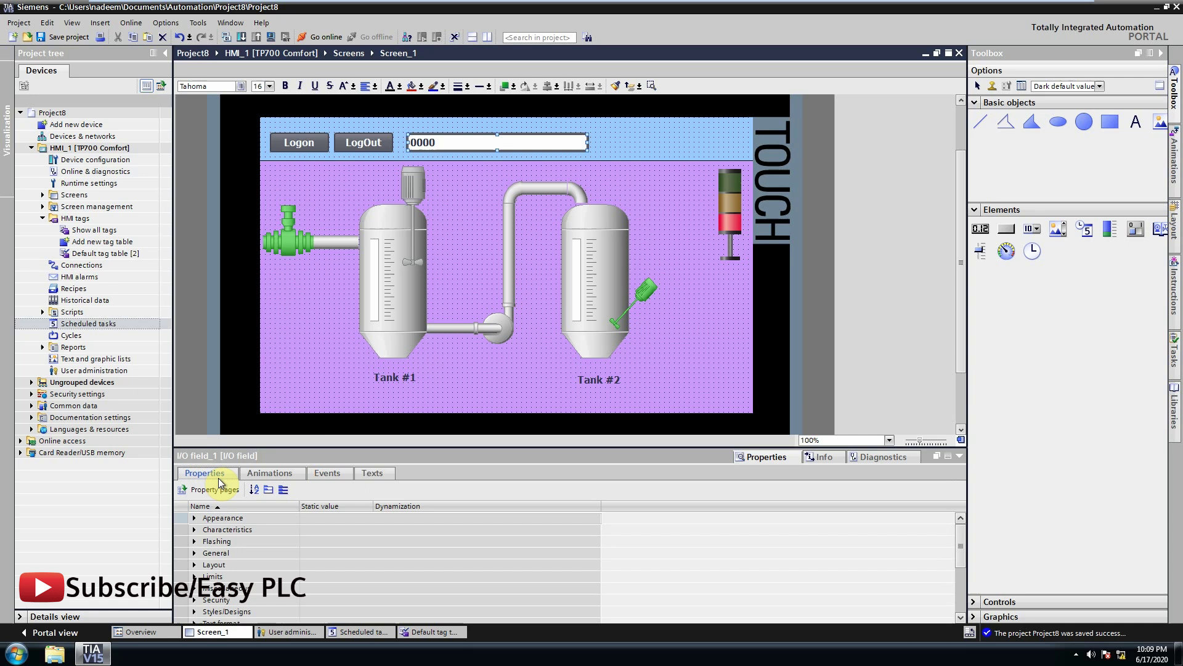
left_click(196, 556)
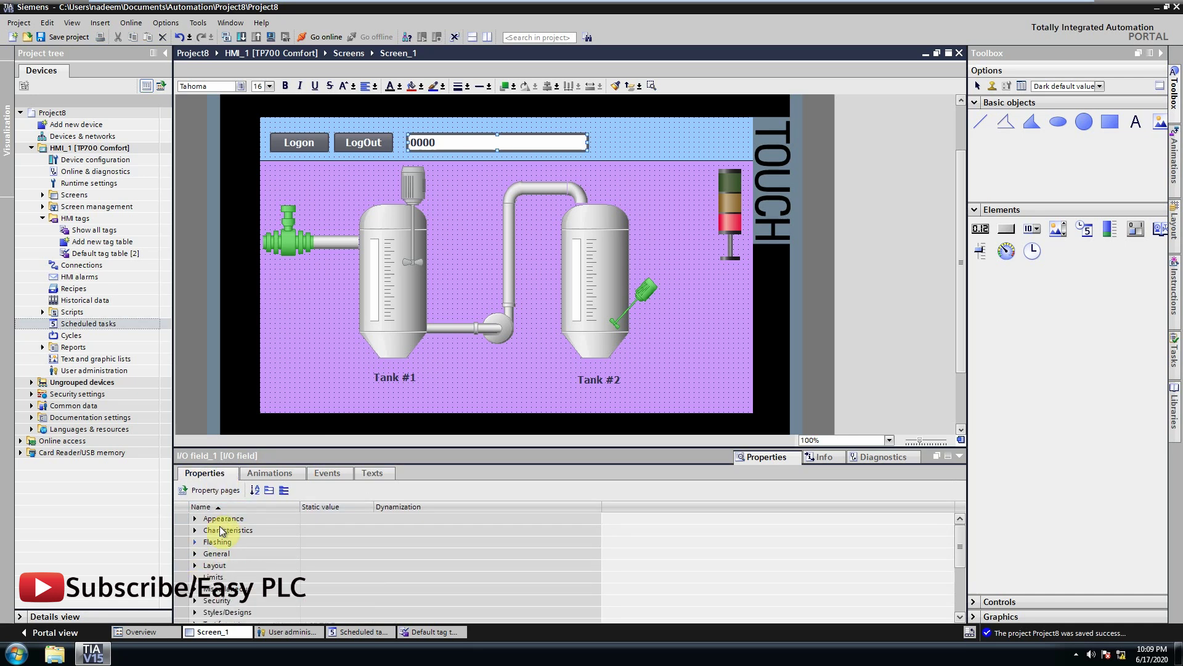
left_click_drag(252, 448, 246, 390)
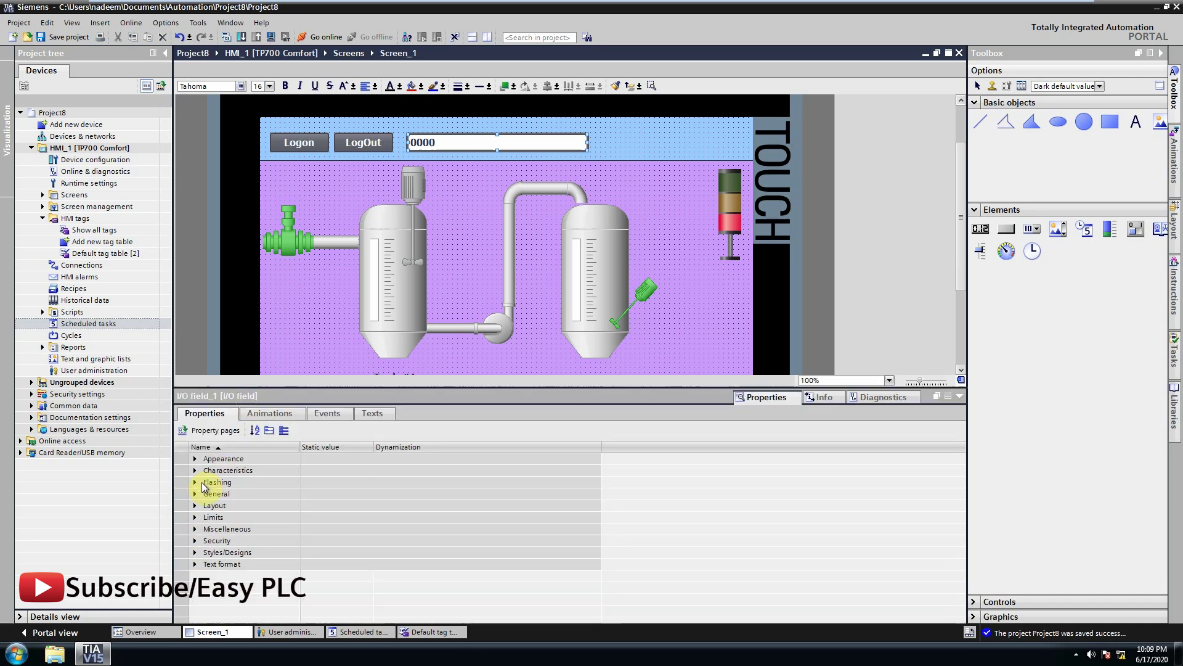
left_click(195, 494)
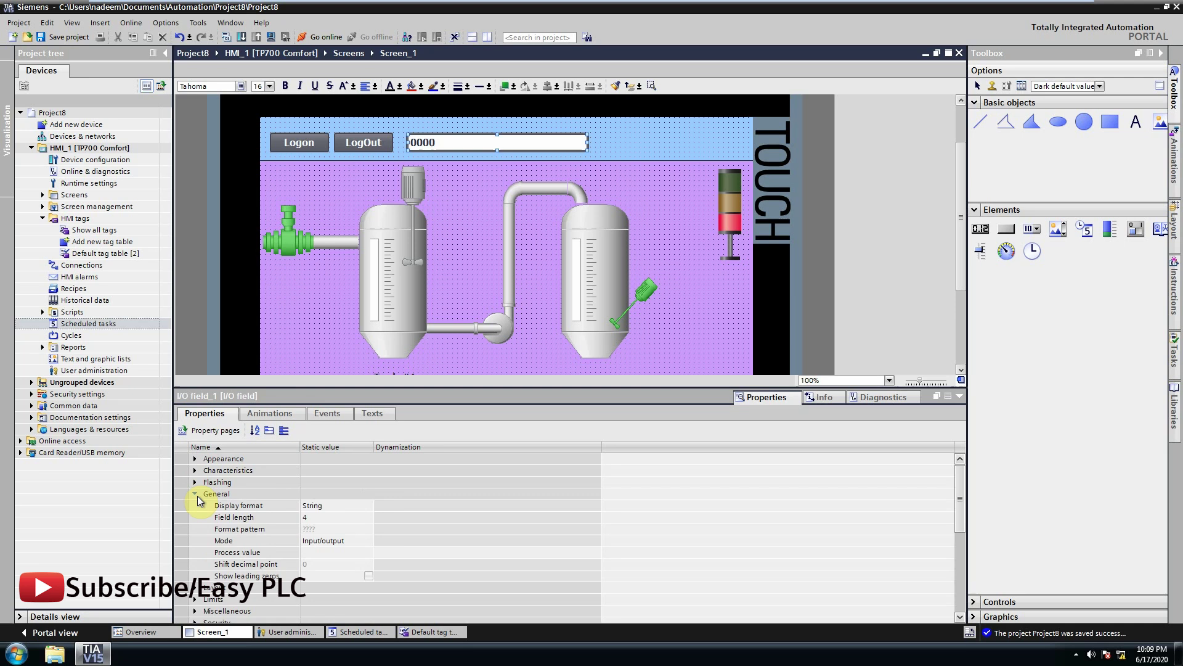
left_click(318, 554)
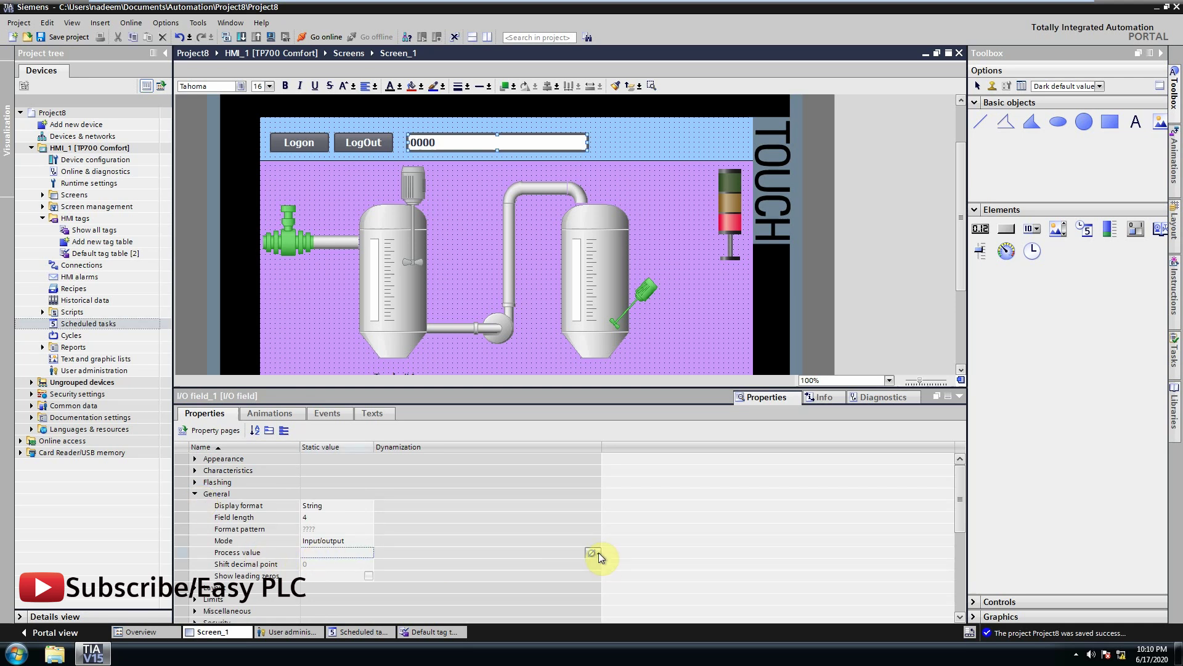
left_click(598, 552)
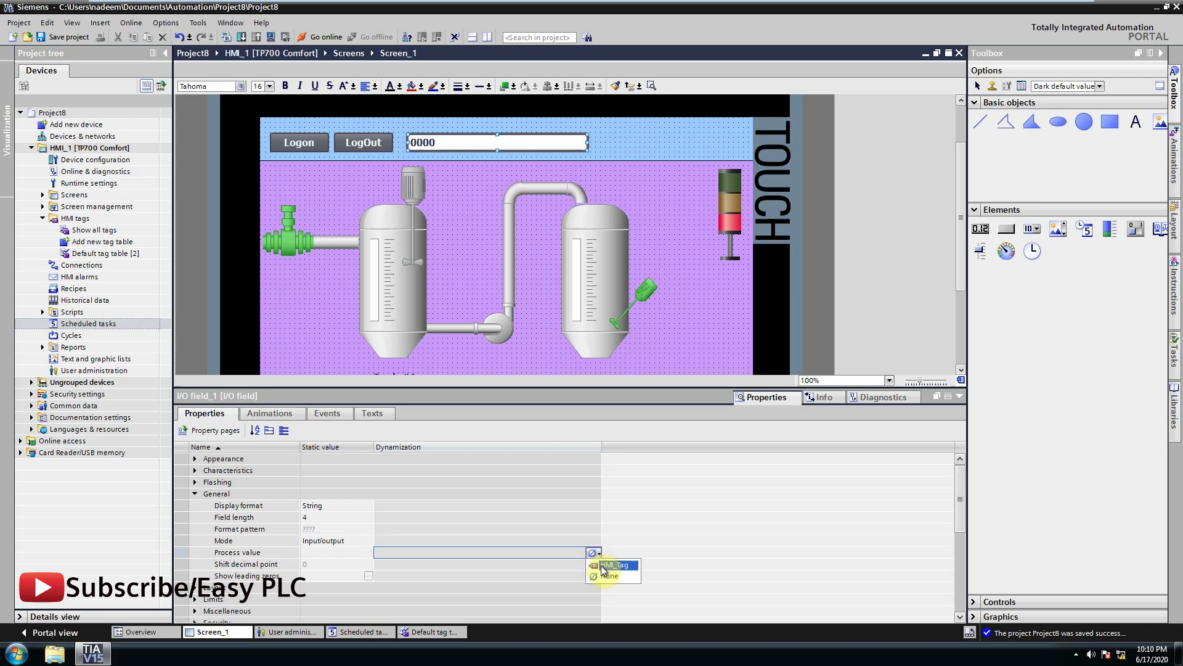
left_click(600, 564)
left_click(579, 553)
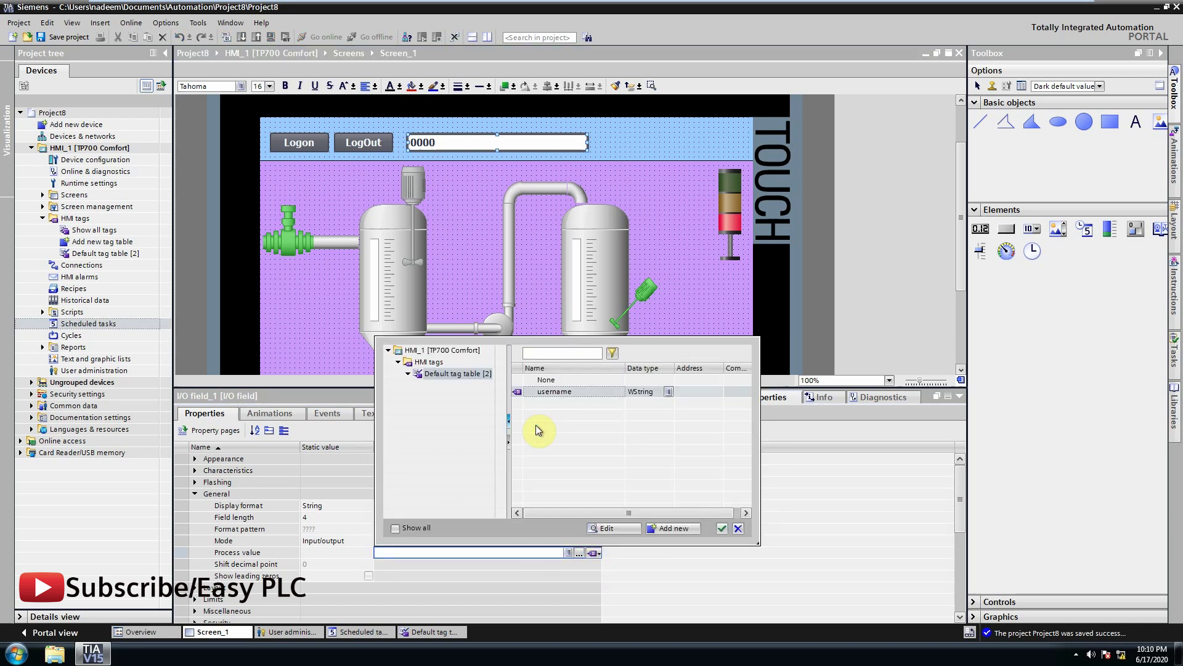
double_click(559, 391)
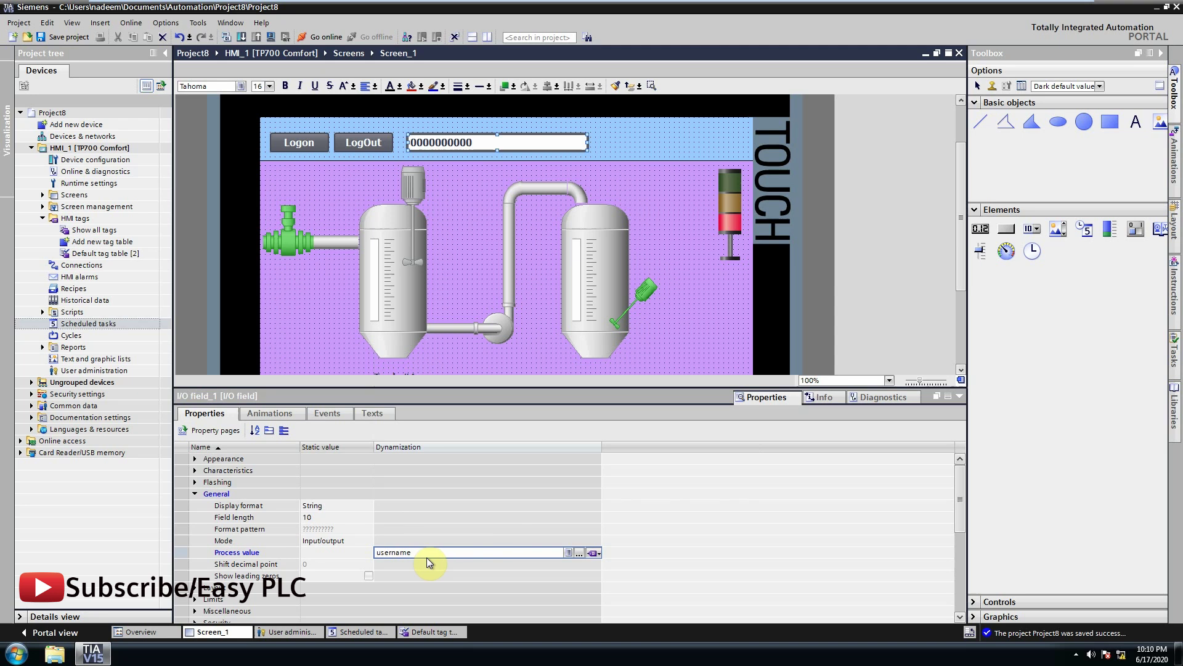
left_click(312, 317)
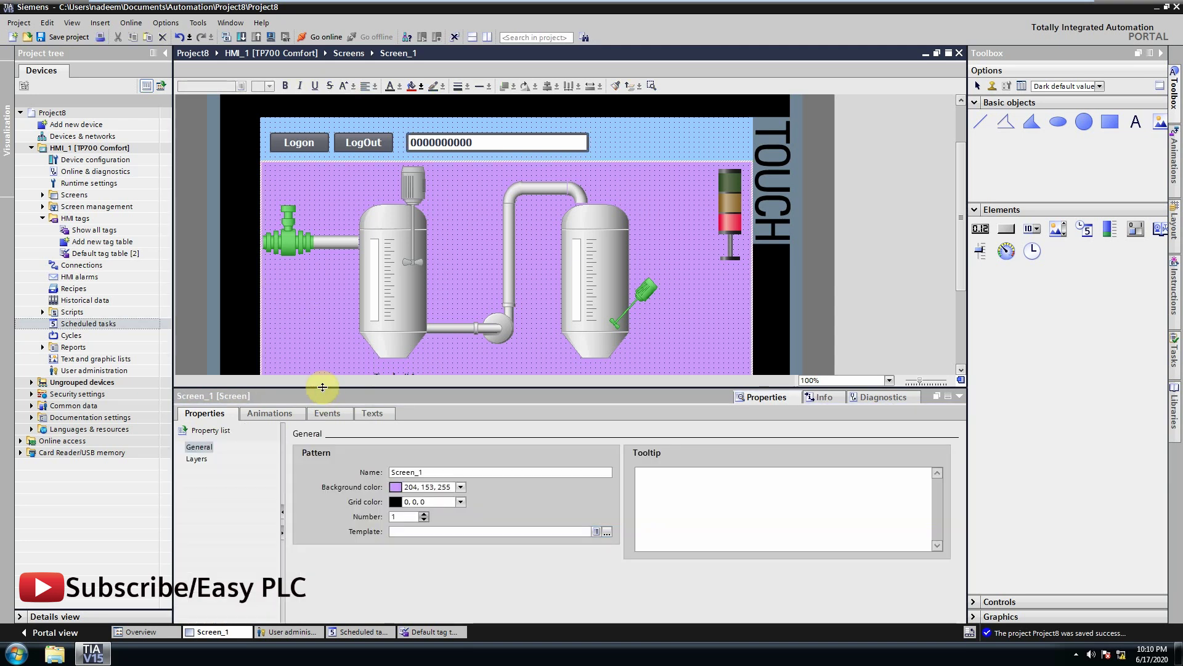
left_click_drag(323, 387, 329, 534)
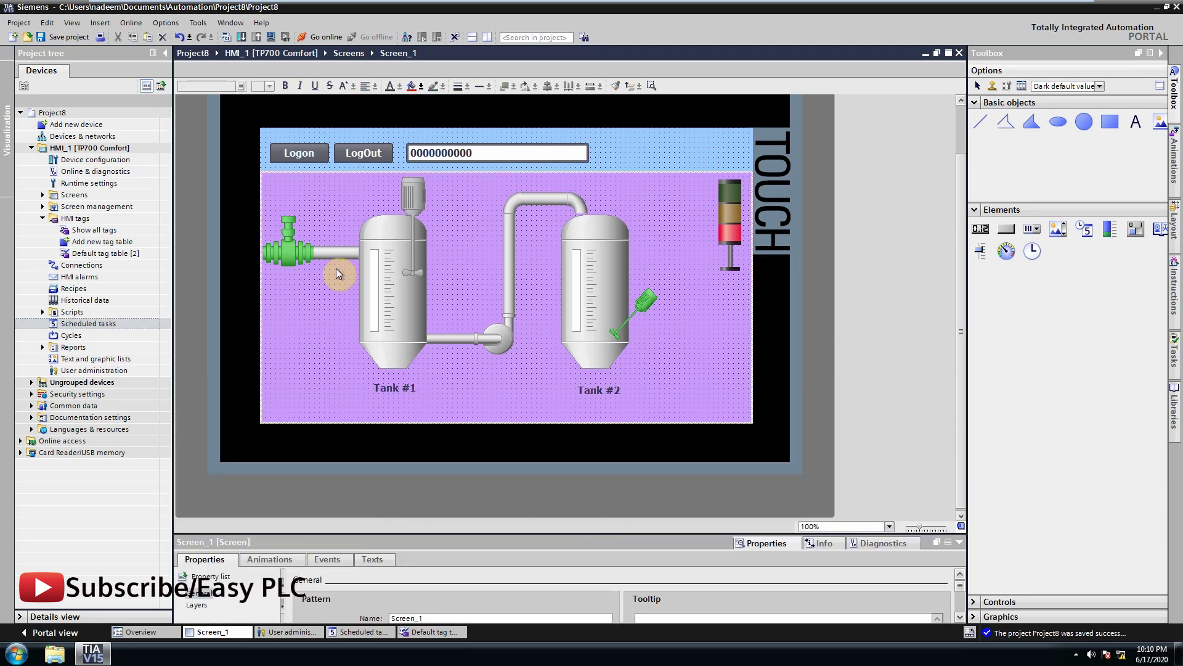
Start the runtime simulation and enter the user name in the Logon prompt.
left_click(271, 37)
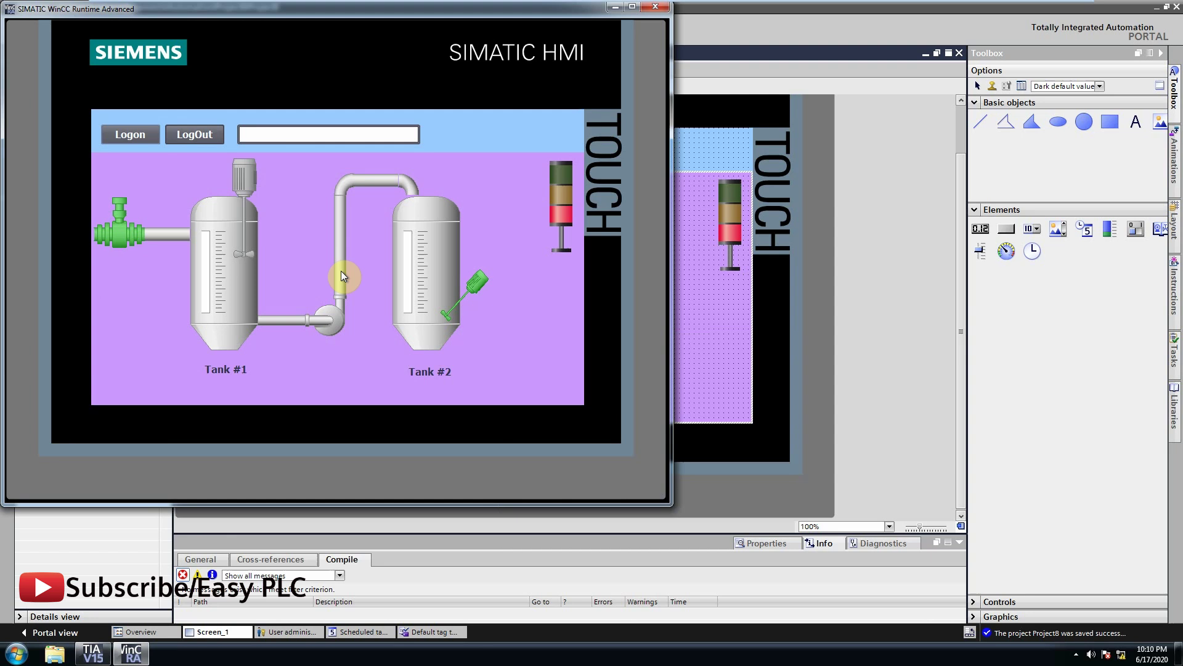
left_click(127, 136)
left_click(293, 247)
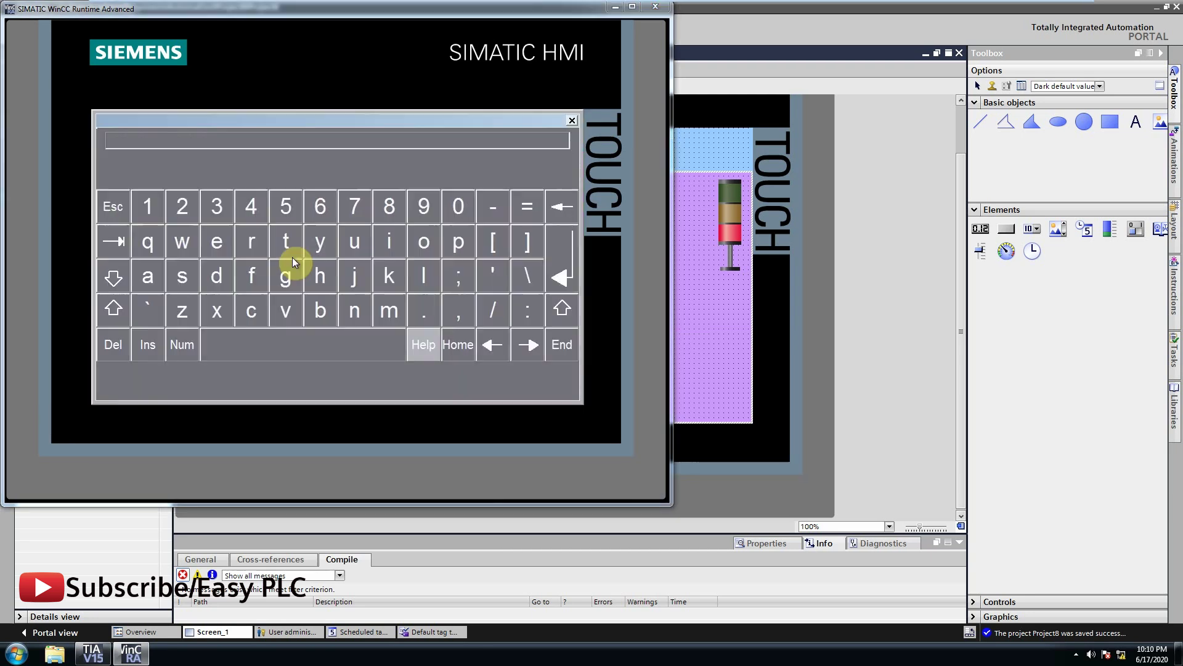
left_click(148, 275)
left_click(217, 276)
left_click(384, 319)
left_click(389, 241)
Enter the password and log on, so the I/O field shows the user's name.
left_click(355, 310)
left_click(561, 275)
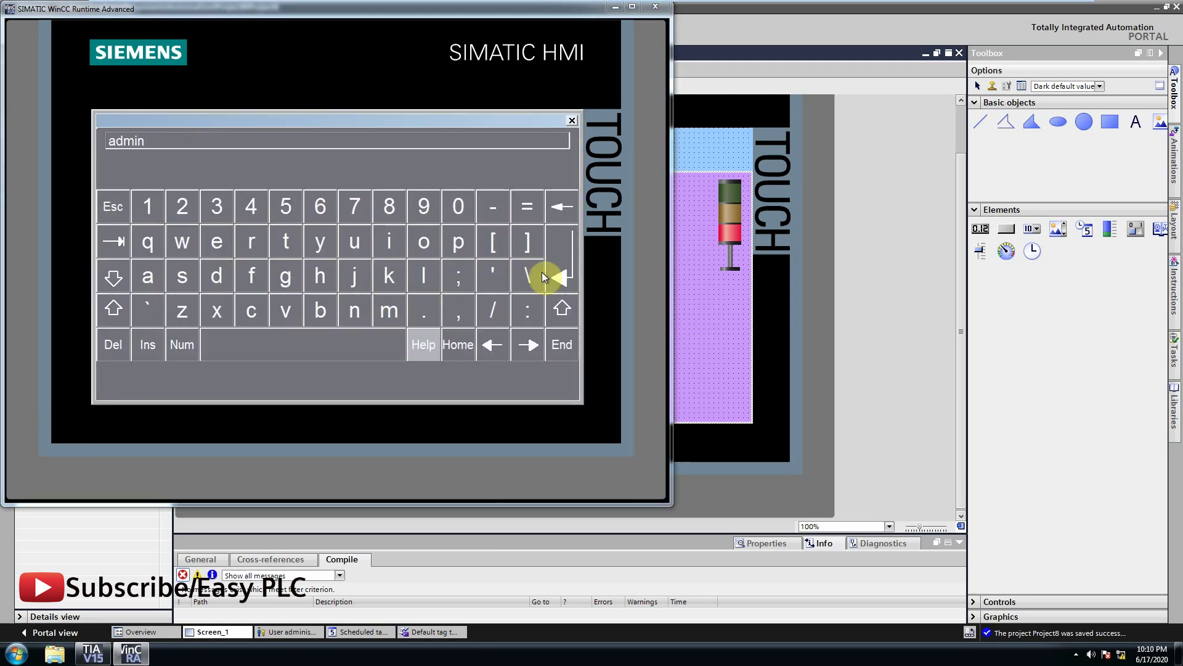
left_click(343, 276)
left_click(148, 206)
left_click(456, 207)
left_click(456, 207)
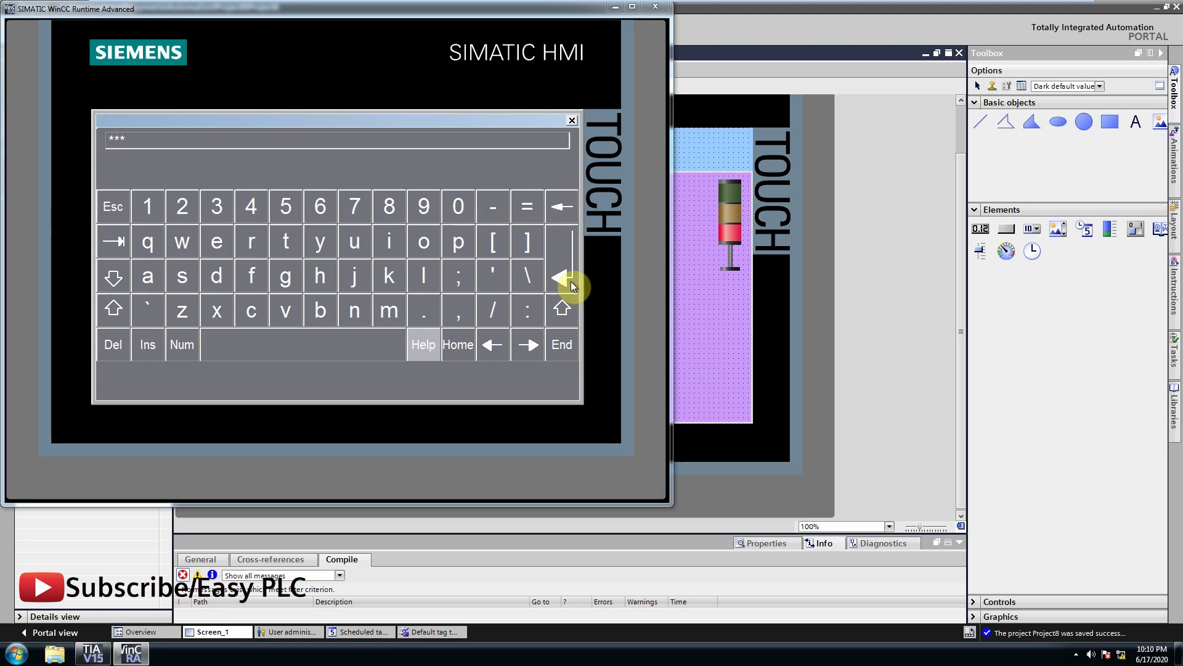
left_click(568, 279)
left_click(314, 305)
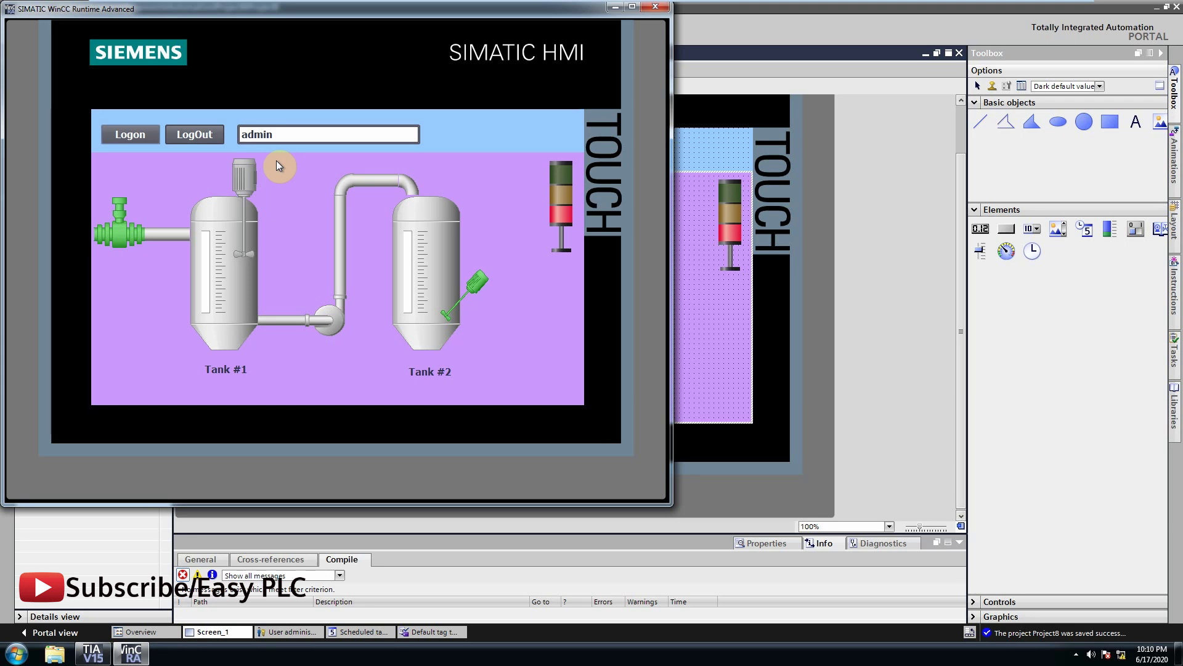
Log out to clear the field, then reopen the Logon prompt.
left_click_drag(293, 15, 318, 84)
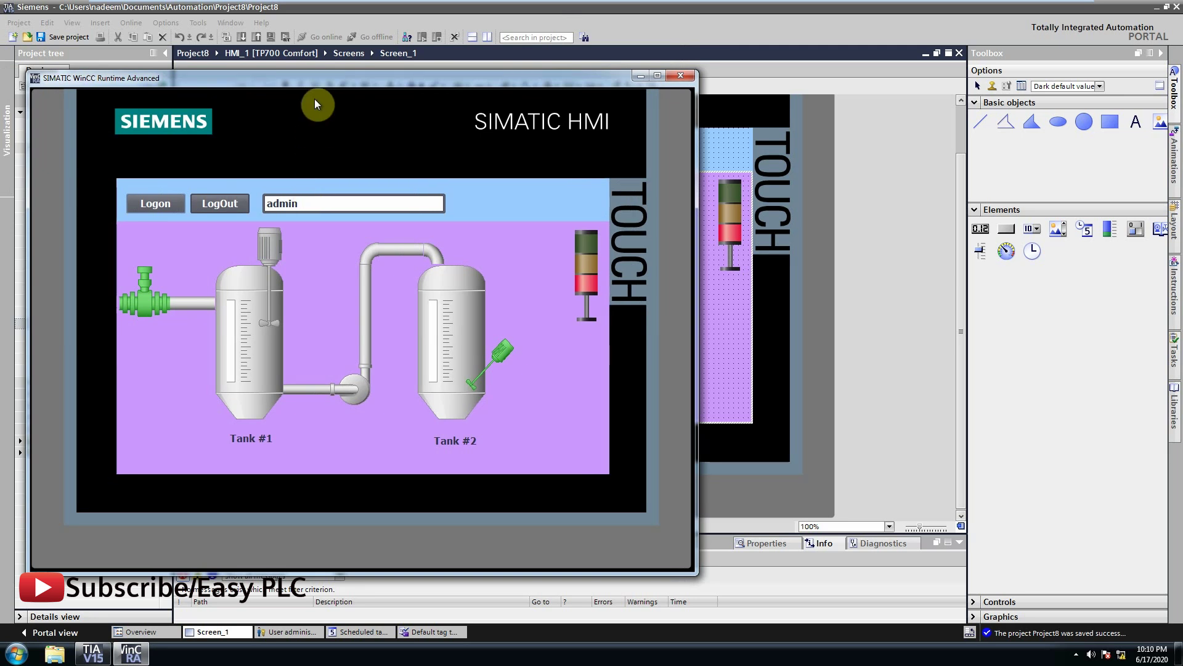
left_click(229, 202)
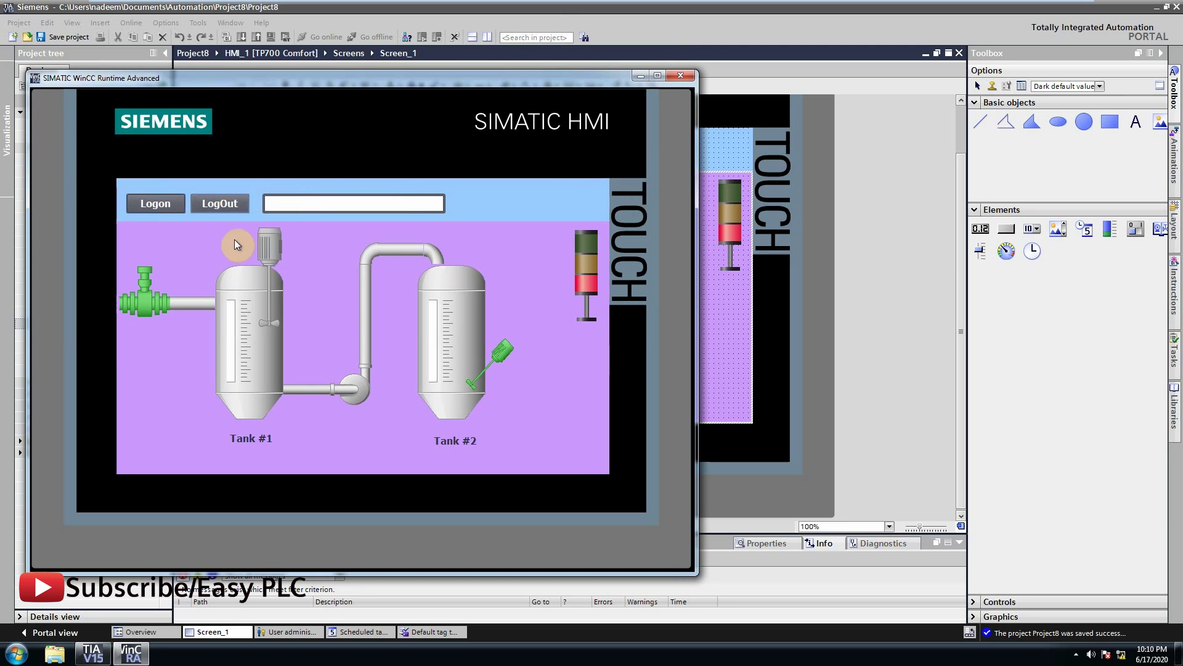
left_click(176, 208)
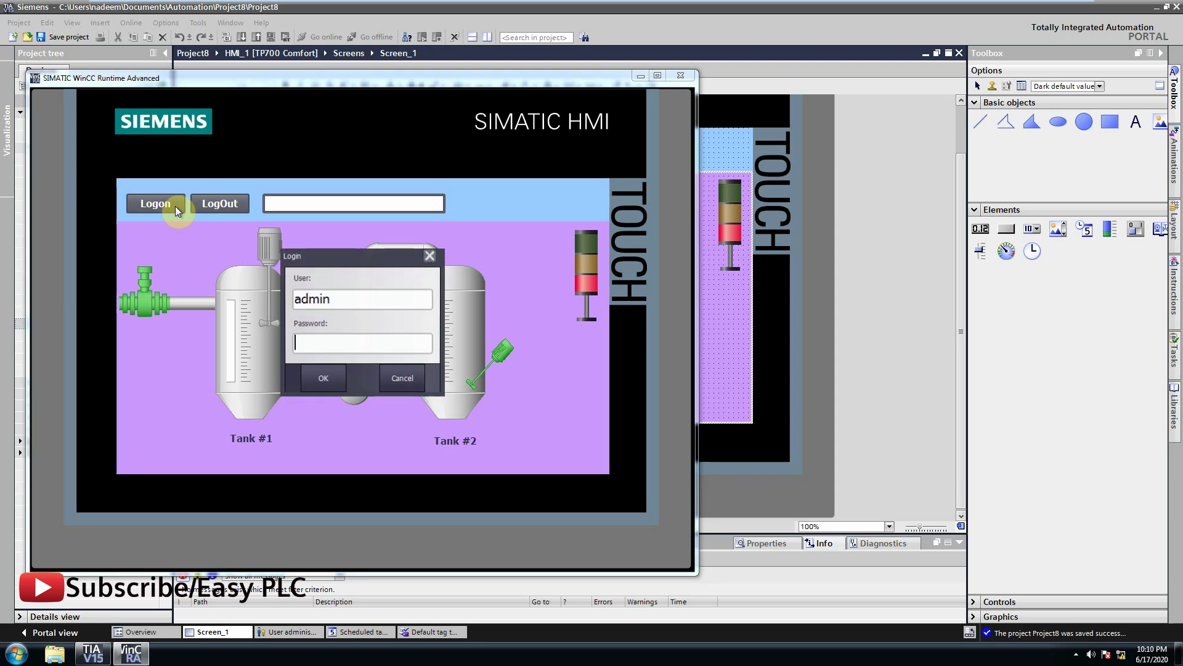
left_click(289, 300)
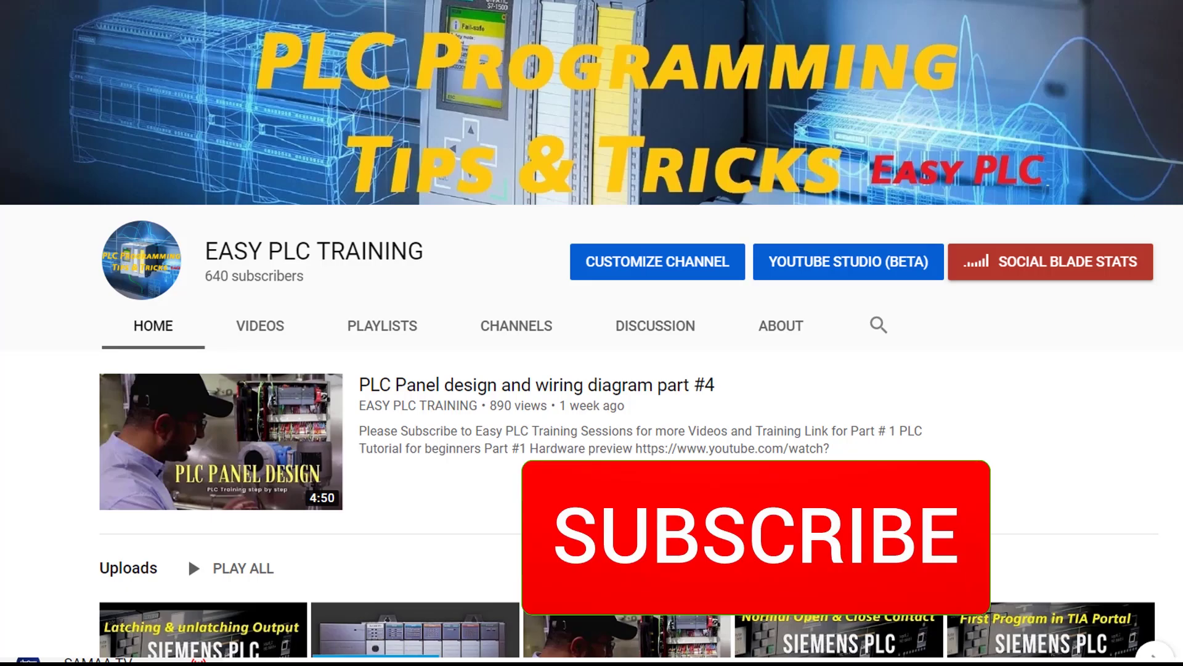